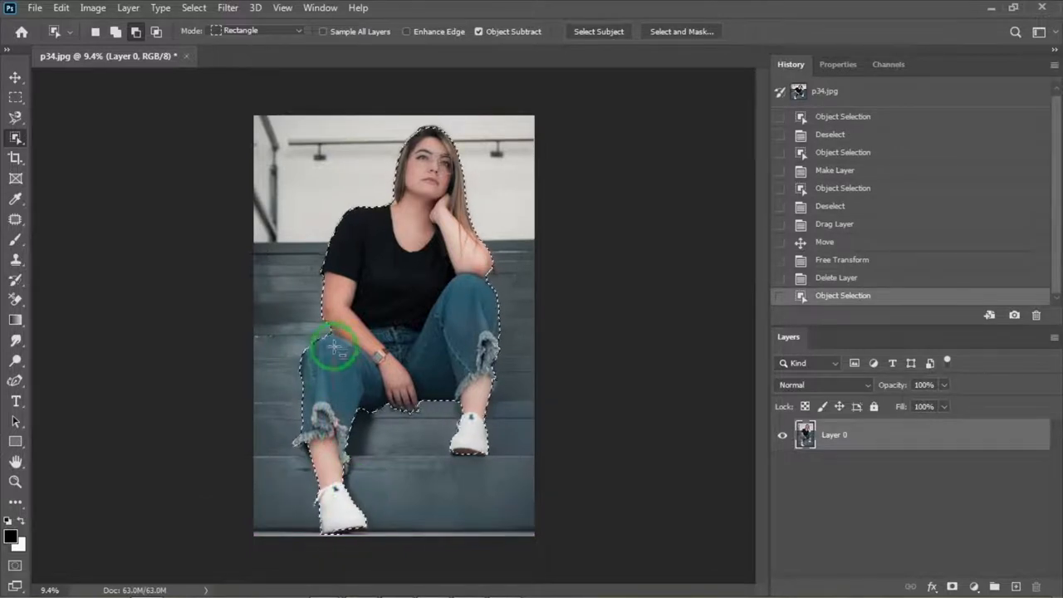
# - Refine the subject selection with the Quick Selection tool where the forearm meets the raised knee
pyautogui.scroll(16, 333, 348)
pyautogui.rightClick(15, 137)
pyautogui.click(52, 150)
pyautogui.click(312, 328)
pyautogui.click(318, 336)
pyautogui.click(316, 326)
pyautogui.scroll(5, 316, 332)
pyautogui.click(308, 333)
pyautogui.click(308, 332)
# - Subtract the background patch between the forearm and the knee using the Magnetic Lasso
pyautogui.press('l')
pyautogui.click(148, 33)
pyautogui.click(137, 33)
pyautogui.click(321, 323)
pyautogui.click(345, 355)
pyautogui.click(313, 352)
pyautogui.click(272, 354)
pyautogui.click(291, 320)
pyautogui.click(319, 322)
# - Add the missing outer edge of the same knee to the selection with the Magnetic Lasso
pyautogui.click(116, 33)
pyautogui.click(267, 358)
pyautogui.click(193, 390)
pyautogui.click(144, 435)
pyautogui.click(101, 499)
pyautogui.click(201, 486)
pyautogui.click(272, 358)
# - Add the underside of the front shoe to the selection by tracing its sole with the Magnetic Lasso
pyautogui.scroll(-7, 277, 367)
pyautogui.moveTo(759, 329); pyautogui.dragTo(747, 456)
pyautogui.click(420, 458)
pyautogui.click(417, 465)
pyautogui.click(349, 475)
pyautogui.click(280, 480)
pyautogui.click(249, 482)
pyautogui.click(430, 453)
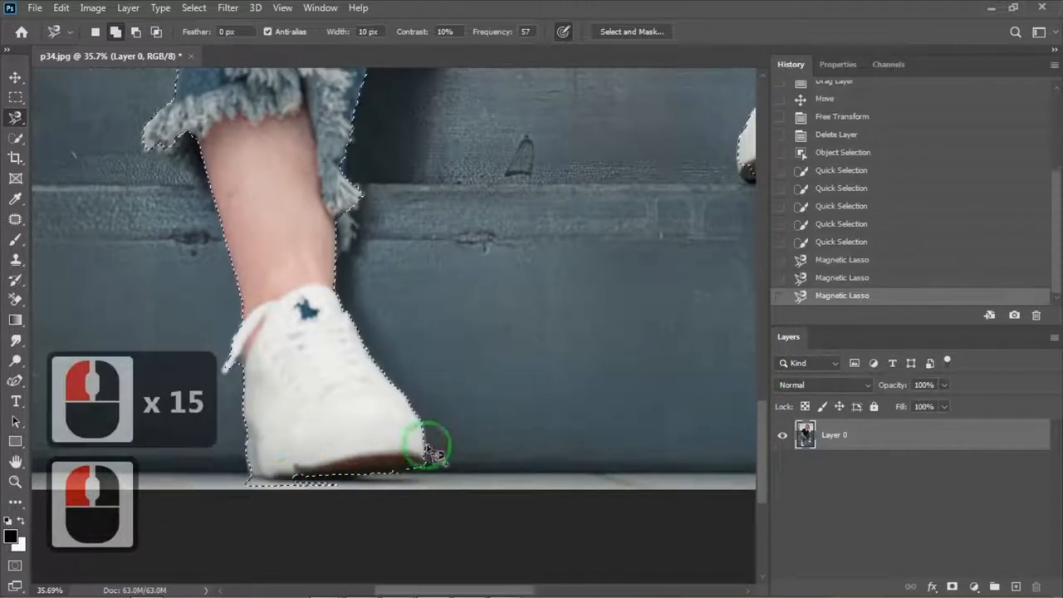
# - Subtract the strip of step below the front shoe's sole from the selection
pyautogui.keyDown('alt'); pyautogui.click(253, 477); pyautogui.keyUp('alt')
pyautogui.keyDown('alt'); pyautogui.click(308, 479); pyautogui.keyUp('alt')
pyautogui.keyDown('alt'); pyautogui.click(346, 485); pyautogui.keyUp('alt')
pyautogui.keyDown('alt'); pyautogui.click(262, 496); pyautogui.keyUp('alt')
pyautogui.keyDown('alt'); pyautogui.click(250, 480); pyautogui.keyUp('alt')
pyautogui.keyDown('alt'); pyautogui.click(302, 492); pyautogui.keyUp('alt')
pyautogui.keyDown('alt'); pyautogui.click(292, 484); pyautogui.keyUp('alt')
pyautogui.keyDown('alt'); pyautogui.click(335, 487); pyautogui.keyUp('alt')
# - Add the small missing piece of the front shoe's sole back into the selection
pyautogui.click(323, 479)
pyautogui.click(301, 476)
pyautogui.click(323, 488)
pyautogui.click(306, 472)
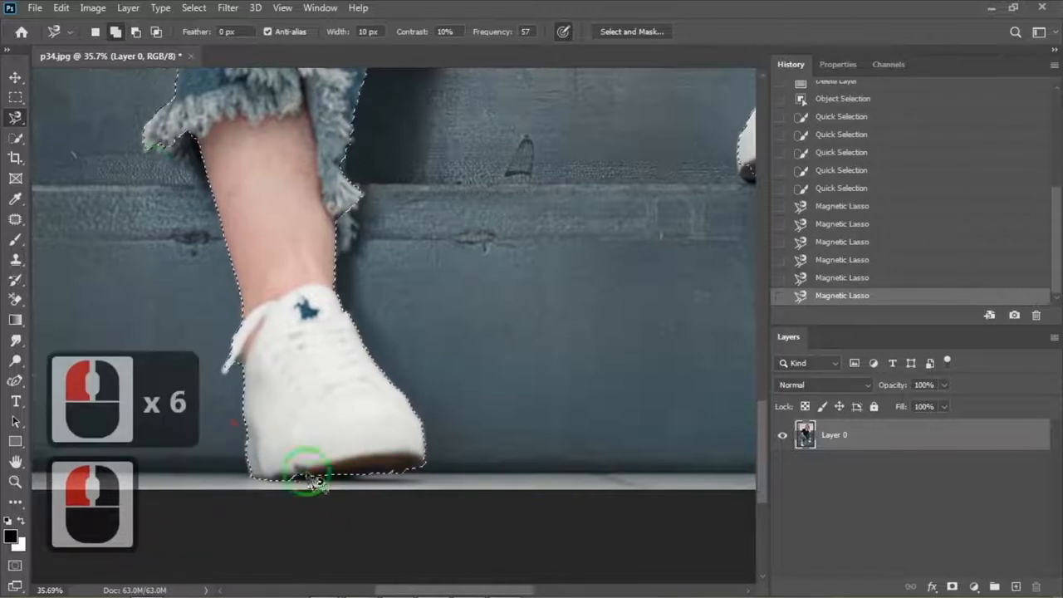
# - Brush along the bottom edge of the front shoe with the Quick Selection tool to refine the selection
pyautogui.click(15, 137)
pyautogui.scroll(7, 314, 488)
pyautogui.click(329, 485)
pyautogui.click(324, 484)
pyautogui.click(315, 484)
pyautogui.click(309, 485)
# - Adjust the Quick Selection brush size to 9 and clean up the selection around the front shoe's sole
pyautogui.click(188, 31)
pyautogui.click(108, 76)
pyautogui.click(323, 476)
pyautogui.click(349, 485)
pyautogui.click(306, 486)
pyautogui.click(287, 481)
pyautogui.click(275, 470)
pyautogui.click(489, 461)
# - Subtract the background beside the front shoe's loose lace and add the lace tip to the selection
pyautogui.scroll(9, 166, 225)
pyautogui.click(280, 289)
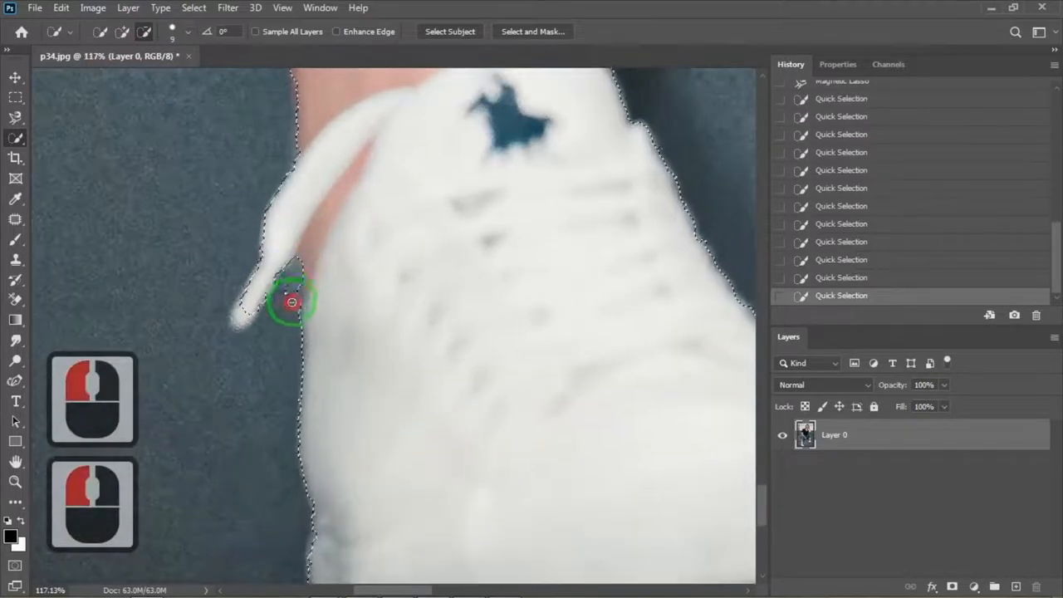
pyautogui.click(292, 290)
pyautogui.click(122, 32)
pyautogui.click(240, 318)
# - Add the sole's edge and the protruding lace of the rear shoe to the selection with Quick Selection
pyautogui.scroll(-15, 513, 273)
pyautogui.scroll(10, 562, 143)
pyautogui.moveTo(539, 243); pyautogui.dragTo(506, 248)
pyautogui.scroll(-15, 589, 374)
pyautogui.moveTo(589, 451); pyautogui.dragTo(282, 447)
pyautogui.scroll(10, 490, 300)
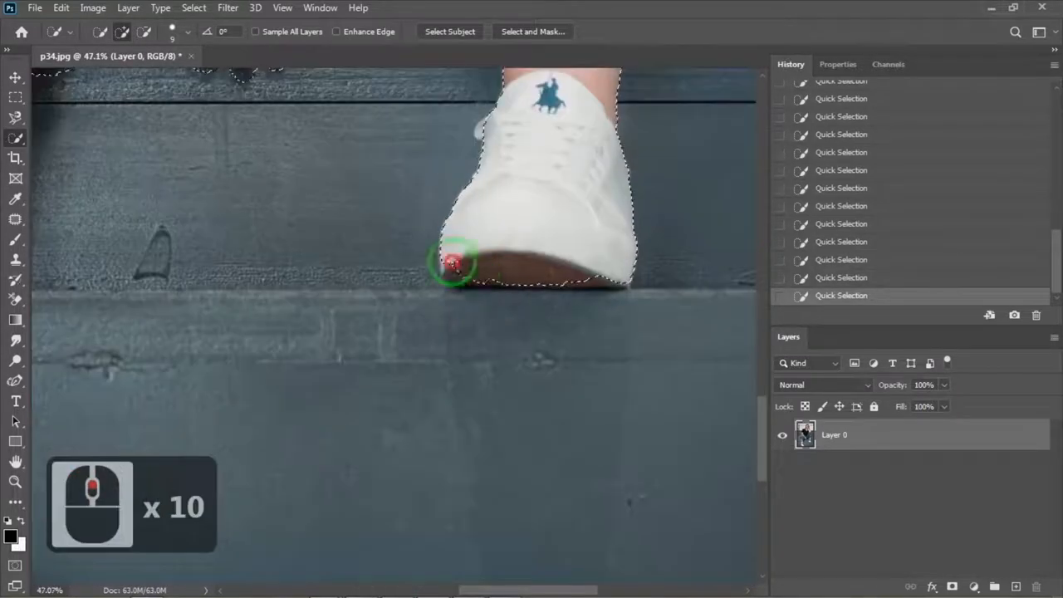
pyautogui.moveTo(469, 281); pyautogui.dragTo(444, 258)
pyautogui.scroll(7, 471, 111)
pyautogui.moveTo(493, 135); pyautogui.dragTo(519, 138)
pyautogui.scroll(-6, 550, 515)
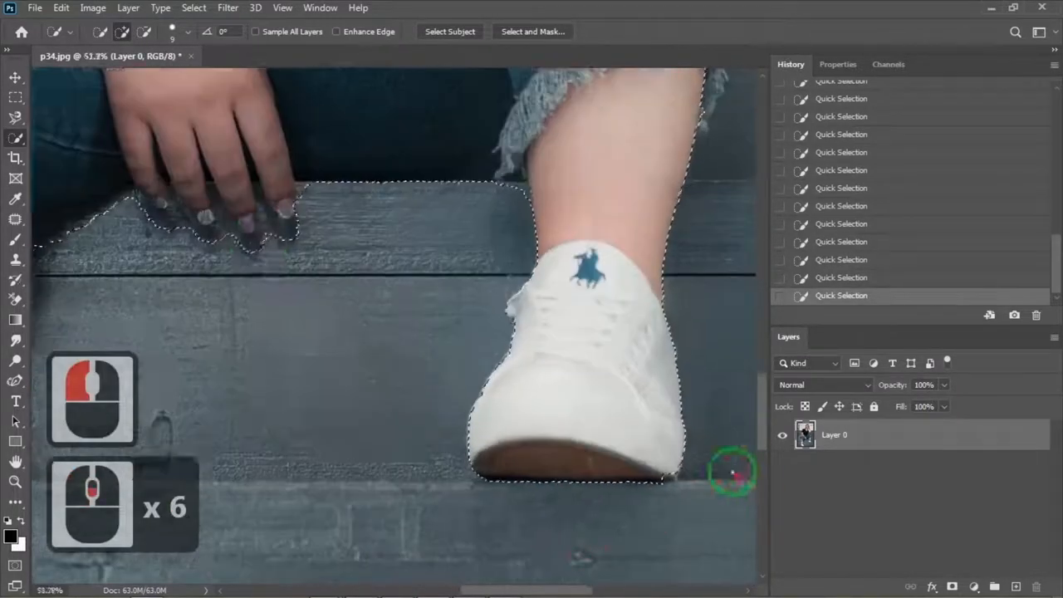
# - Subtract the step background around and between the fingers of the hanging hand with Quick Selection
pyautogui.click(279, 268)
pyautogui.keyDown('alt'); pyautogui.click(259, 295); pyautogui.keyUp('alt')
pyautogui.keyDown('alt'); pyautogui.click(301, 217); pyautogui.keyUp('alt')
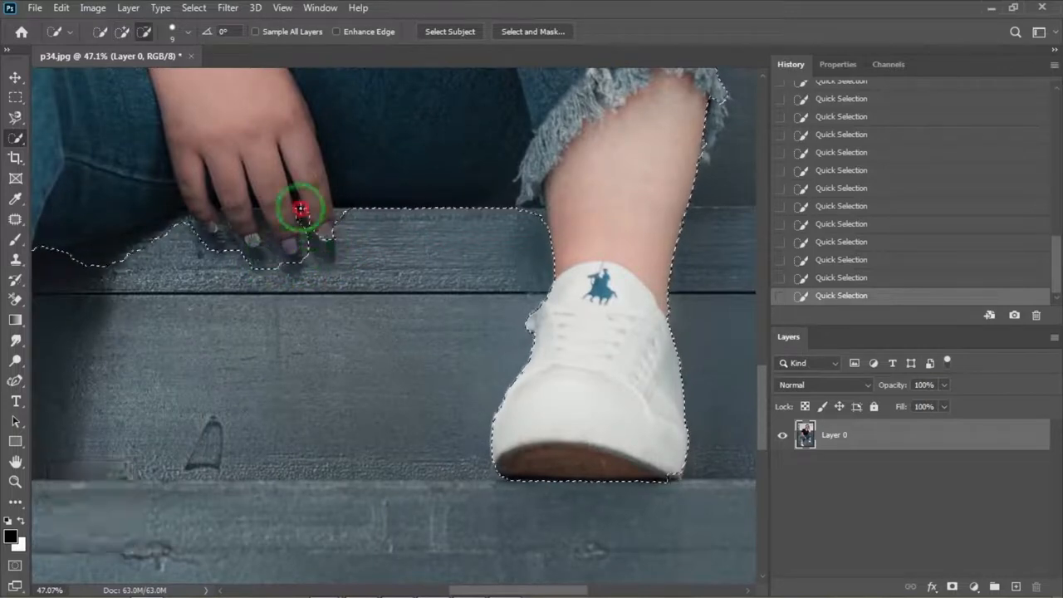
pyautogui.keyDown('alt'); pyautogui.click(267, 223); pyautogui.keyUp('alt')
pyautogui.click(307, 240)
pyautogui.keyDown('alt'); pyautogui.click(214, 199); pyautogui.keyUp('alt')
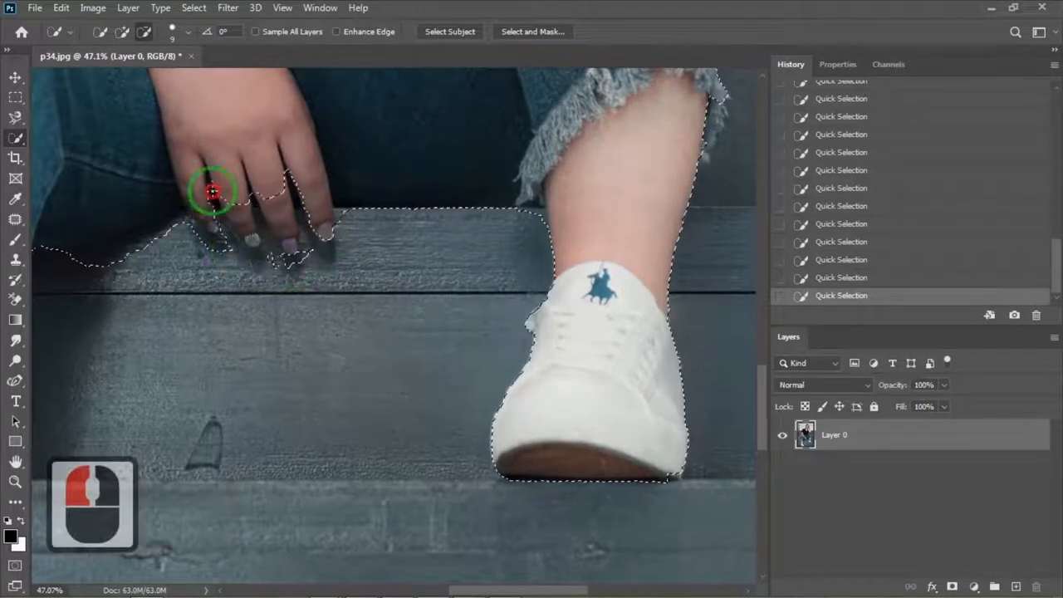
pyautogui.keyDown('alt'); pyautogui.click(302, 268); pyautogui.keyUp('alt')
# - Trim the gaps between the first fingers and restore the cut-off fingertips with the Magnetic Lasso
pyautogui.click(17, 118)
pyautogui.scroll(1, 308, 223)
pyautogui.scroll(2, 318, 232)
pyautogui.click(284, 177)
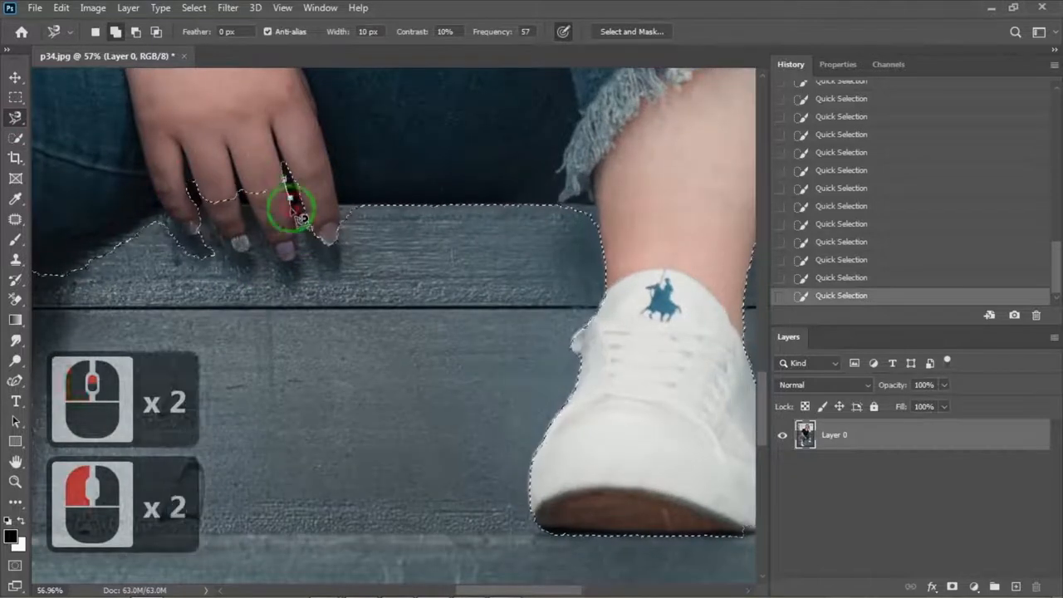
pyautogui.keyDown('alt'); pyautogui.click(243, 192); pyautogui.keyUp('alt')
pyautogui.keyDown('alt'); pyautogui.click(237, 170); pyautogui.keyUp('alt')
pyautogui.keyDown('alt'); pyautogui.click(233, 189); pyautogui.keyUp('alt')
pyautogui.click(235, 194)
pyautogui.click(244, 209)
pyautogui.click(246, 224)
pyautogui.click(250, 233)
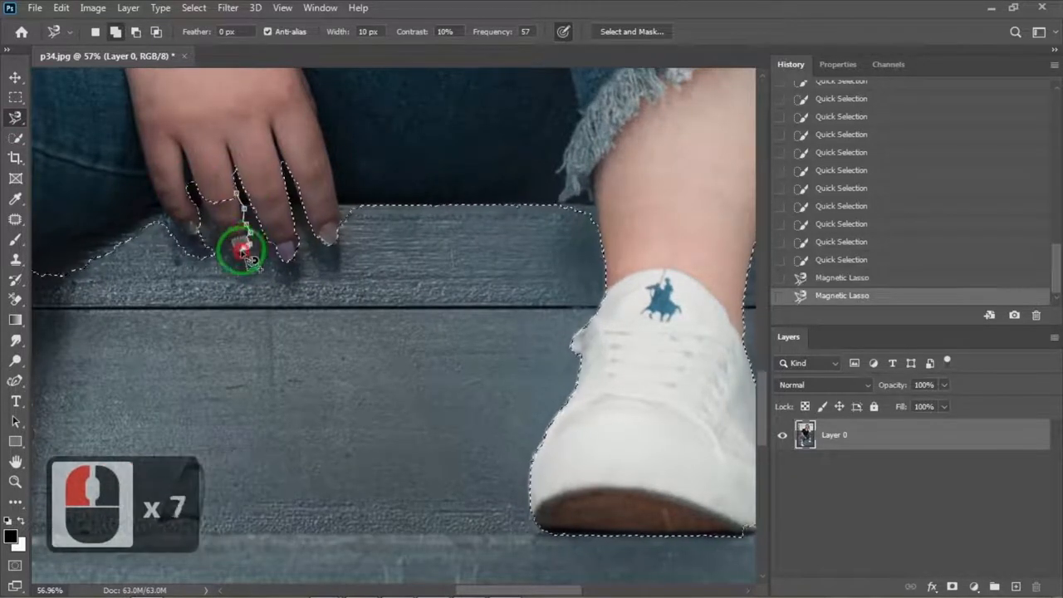
# - Subtract the dark gap between the little finger and the ring finger with the Magnetic Lasso
pyautogui.keyDown('alt'); pyautogui.click(193, 181); pyautogui.keyUp('alt')
pyautogui.keyDown('alt'); pyautogui.click(191, 166); pyautogui.keyUp('alt')
pyautogui.keyDown('alt'); pyautogui.click(185, 151); pyautogui.keyUp('alt')
pyautogui.keyDown('alt'); pyautogui.click(180, 143); pyautogui.keyUp('alt')
pyautogui.keyDown('alt'); pyautogui.click(180, 156); pyautogui.keyUp('alt')
pyautogui.keyDown('alt'); pyautogui.click(180, 172); pyautogui.keyUp('alt')
pyautogui.keyDown('alt'); pyautogui.click(181, 183); pyautogui.keyUp('alt')
pyautogui.keyDown('alt'); pyautogui.click(186, 194); pyautogui.keyUp('alt')
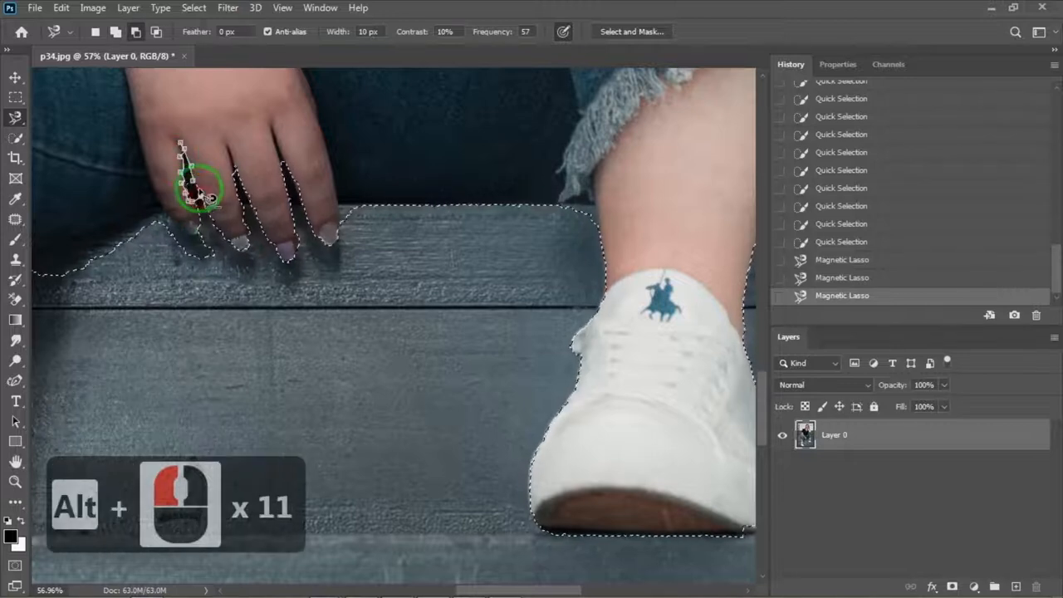
# - Subtract the step area below the little finger and along the underside of the thigh
pyautogui.keyDown('alt'); pyautogui.click(201, 235); pyautogui.keyUp('alt')
pyautogui.keyDown('alt'); pyautogui.click(184, 233); pyautogui.keyUp('alt')
pyautogui.keyDown('alt'); pyautogui.click(171, 220); pyautogui.keyUp('alt')
pyautogui.keyDown('alt'); pyautogui.click(157, 205); pyautogui.keyUp('alt')
pyautogui.keyDown('alt'); pyautogui.click(144, 209); pyautogui.keyUp('alt')
pyautogui.keyDown('alt'); pyautogui.click(107, 223); pyautogui.keyUp('alt')
pyautogui.keyDown('alt'); pyautogui.click(66, 239); pyautogui.keyUp('alt')
pyautogui.keyDown('alt'); pyautogui.click(36, 271); pyautogui.keyUp('alt')
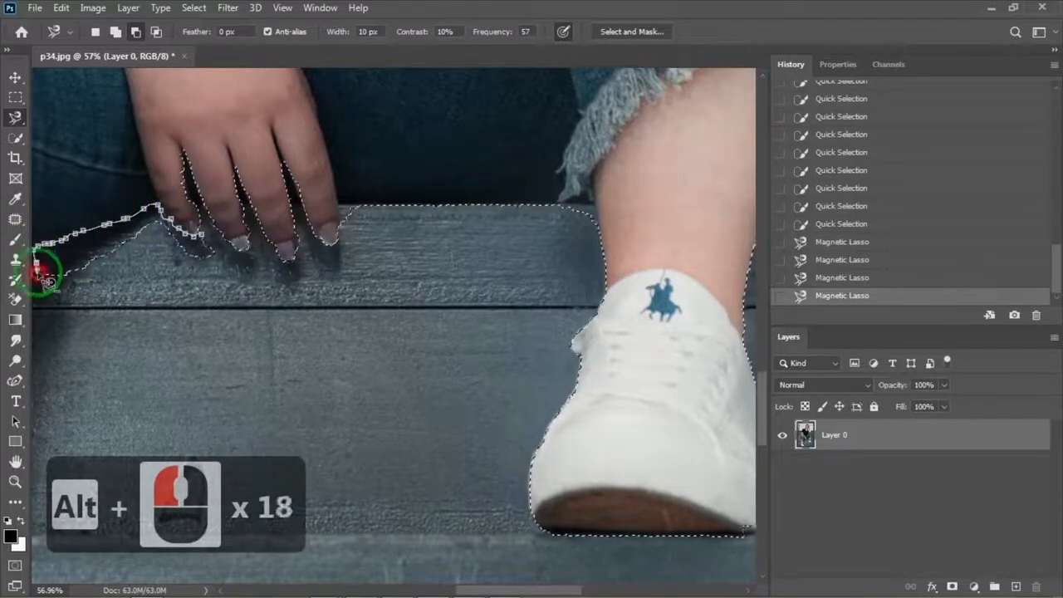
pyautogui.keyDown('alt'); pyautogui.click(201, 236); pyautogui.keyUp('alt')
# - Subtract the sliver of step beside the rear ankle, just below the frayed jeans hem
pyautogui.scroll(-5, 200, 278)
pyautogui.scroll(10, 441, 239)
pyautogui.keyDown('alt'); pyautogui.click(442, 256); pyautogui.keyUp('alt')
pyautogui.keyDown('alt'); pyautogui.click(440, 221); pyautogui.keyUp('alt')
pyautogui.keyDown('alt'); pyautogui.click(415, 222); pyautogui.keyUp('alt')
pyautogui.keyDown('alt'); pyautogui.click(442, 259); pyautogui.keyUp('alt')
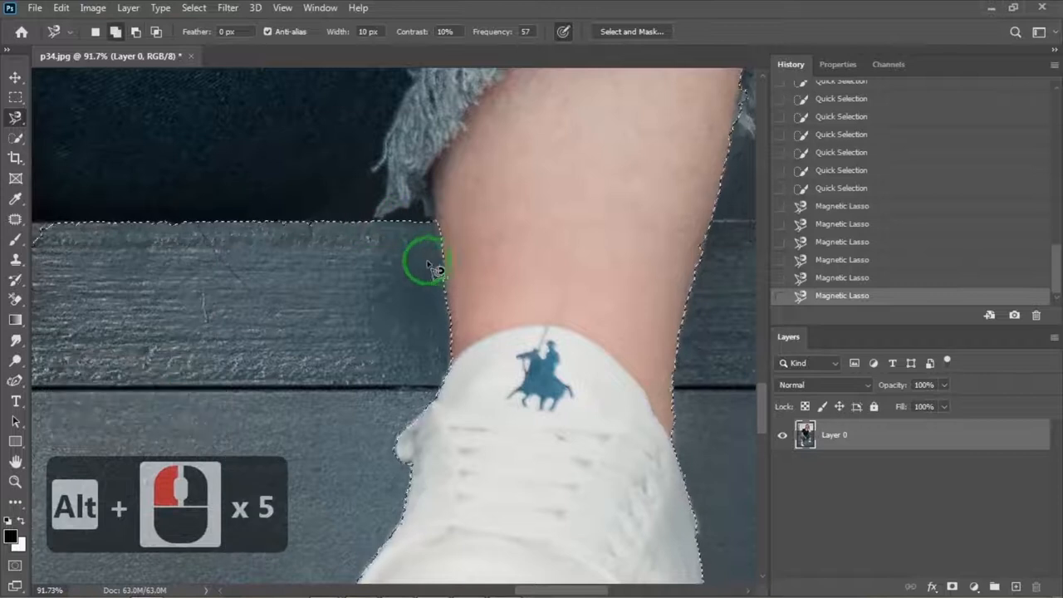
# - Refine the selection at the dark corner where the thigh's underside meets the front calf
pyautogui.scroll(-16, 350, 318)
pyautogui.moveTo(466, 590); pyautogui.dragTo(423, 590)
pyautogui.scroll(12, 326, 313)
pyautogui.keyDown('alt'); pyautogui.click(304, 310); pyautogui.keyUp('alt')
pyautogui.keyDown('alt'); pyautogui.click(358, 299); pyautogui.keyUp('alt')
pyautogui.keyDown('alt'); pyautogui.click(304, 313); pyautogui.keyUp('alt')
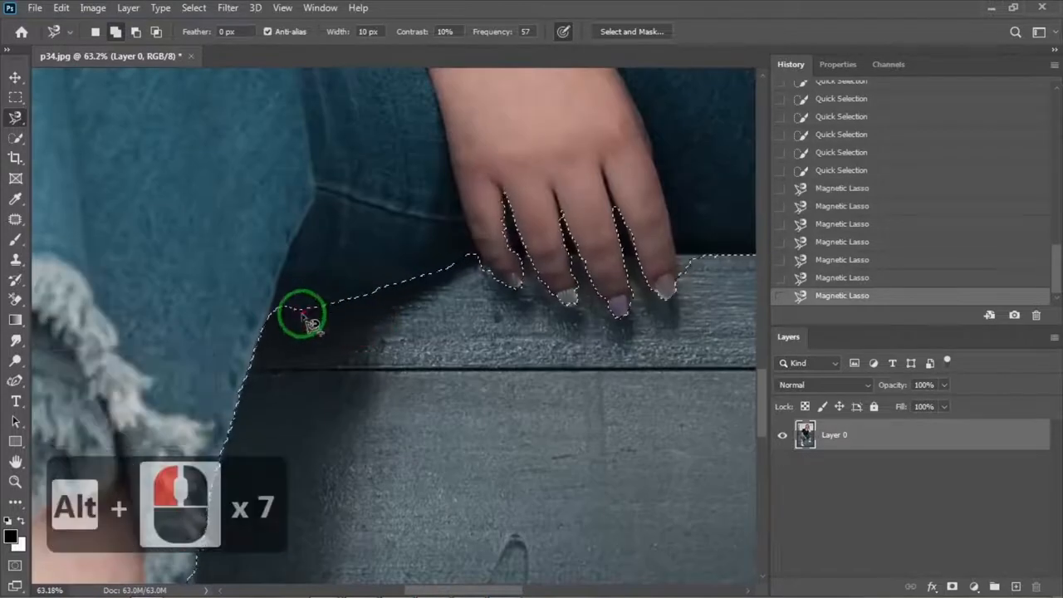
pyautogui.click(271, 315)
pyautogui.click(247, 395)
pyautogui.click(304, 314)
# - Add the outer edge of the knee below the resting elbow to the selection
pyautogui.scroll(-12, 307, 315)
pyautogui.scroll(5, 757, 324)
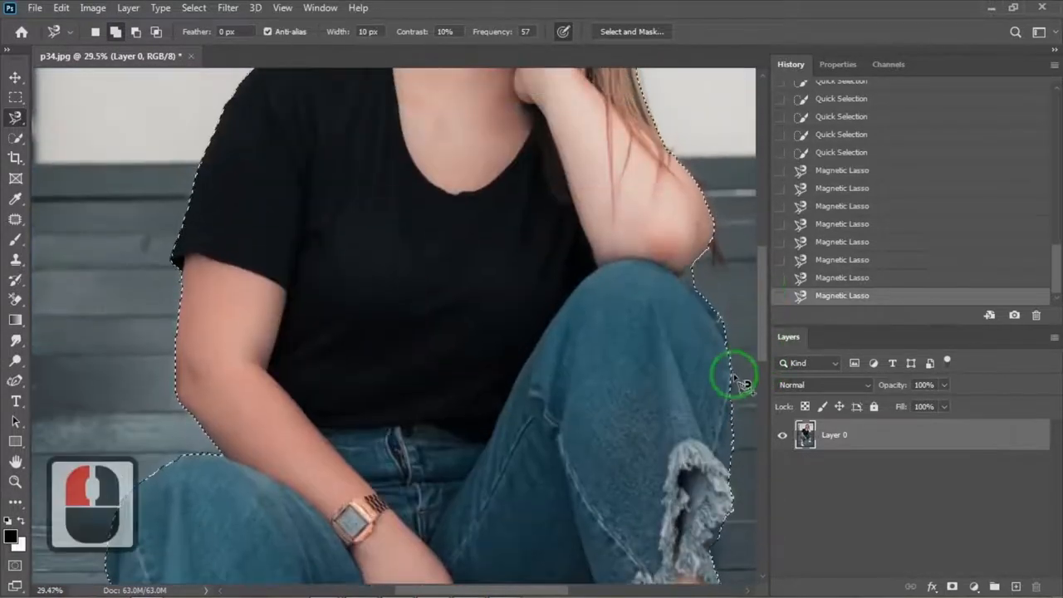
pyautogui.scroll(10, 737, 475)
pyautogui.click(736, 475)
pyautogui.click(736, 395)
pyautogui.click(716, 291)
# - Subtract the background wedge between the knee and the elbow with the Magnetic Lasso
pyautogui.keyDown('alt'); pyautogui.click(654, 199); pyautogui.keyUp('alt')
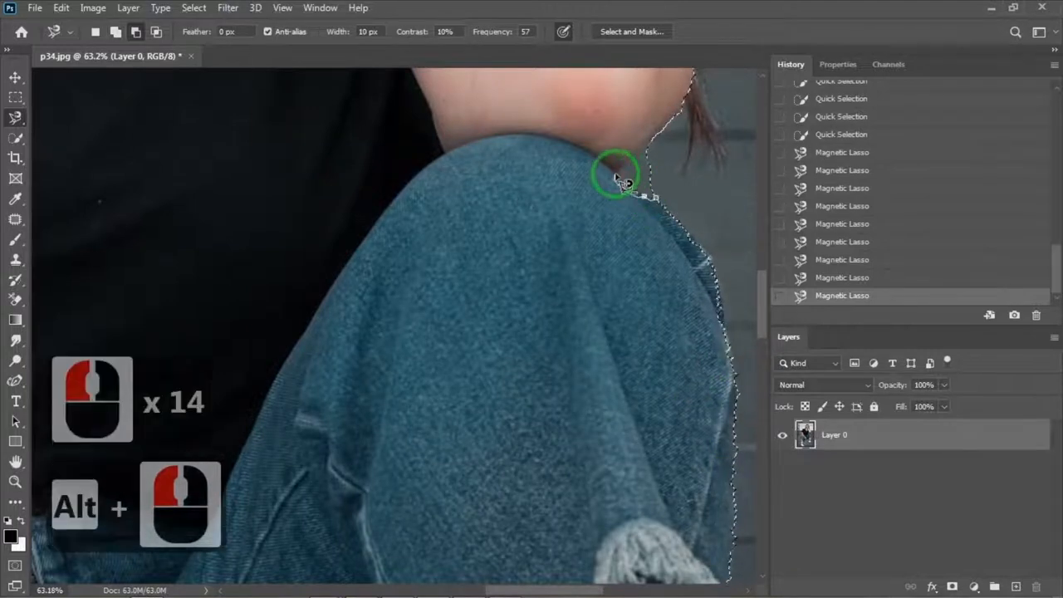
pyautogui.keyDown('alt'); pyautogui.click(616, 173); pyautogui.keyUp('alt')
pyautogui.keyDown('alt'); pyautogui.click(651, 141); pyautogui.keyUp('alt')
pyautogui.keyDown('alt'); pyautogui.click(664, 152); pyautogui.keyUp('alt')
pyautogui.keyDown('alt'); pyautogui.click(662, 180); pyautogui.keyUp('alt')
pyautogui.keyDown('alt'); pyautogui.click(657, 199); pyautogui.keyUp('alt')
pyautogui.click(629, 178)
pyautogui.click(618, 176)
# - Add the strand of hair hanging beside the elbow to the selection
pyautogui.scroll(-7, 587, 207)
pyautogui.scroll(6, 644, 141)
pyautogui.click(634, 122)
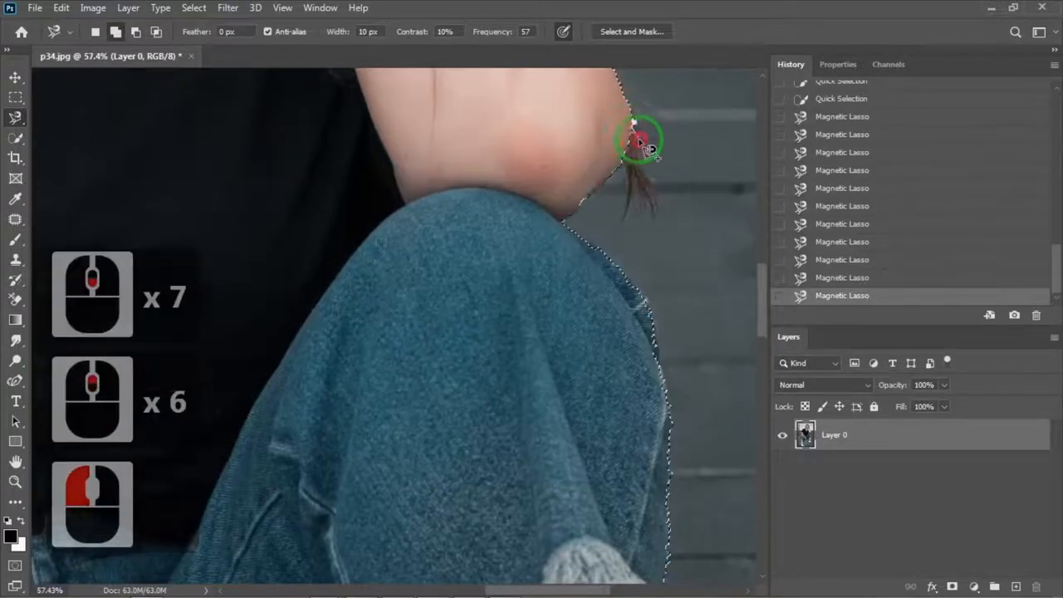
pyautogui.click(648, 171)
pyautogui.click(634, 213)
pyautogui.click(629, 218)
pyautogui.click(627, 192)
pyautogui.click(625, 165)
pyautogui.click(636, 123)
# - Trace the crown of the head with the Magnetic Lasso to add the missing hair to the selection
pyautogui.scroll(-5, 470, 173)
pyautogui.moveTo(757, 266); pyautogui.dragTo(758, 179)
pyautogui.scroll(6, 332, 104)
pyautogui.click(454, 176)
pyautogui.click(404, 130)
pyautogui.click(356, 121)
pyautogui.click(314, 121)
pyautogui.click(264, 138)
pyautogui.click(247, 173)
pyautogui.click(373, 183)
pyautogui.click(454, 178)
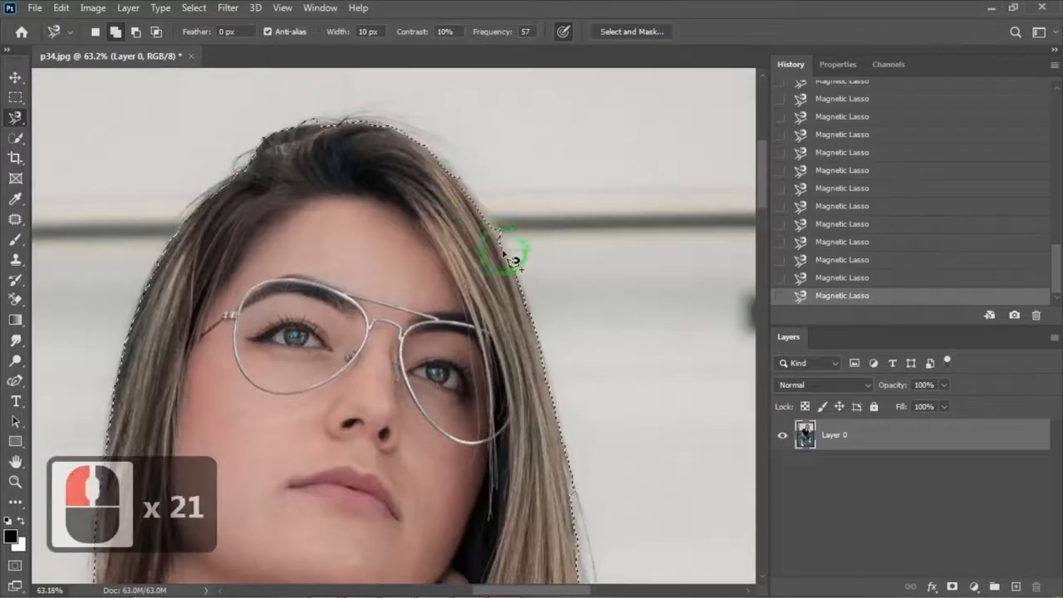
# - Correct the selection edge where the hair meets the shoulder, adding and subtracting small areas with the Magnetic Lasso
pyautogui.scroll(-10, 252, 270)
pyautogui.scroll(6, 186, 431)
pyautogui.moveTo(178, 440); pyautogui.dragTo(337, 430)
pyautogui.scroll(6, 339, 429)
pyautogui.click(332, 409)
pyautogui.click(318, 418)
pyautogui.click(340, 416)
pyautogui.click(356, 408)
pyautogui.click(365, 382)
pyautogui.keyDown('alt'); pyautogui.click(360, 377); pyautogui.keyUp('alt')
pyautogui.keyDown('alt'); pyautogui.click(341, 411); pyautogui.keyUp('alt')
pyautogui.keyDown('alt'); pyautogui.click(339, 396); pyautogui.keyUp('alt')
pyautogui.keyDown('alt'); pyautogui.click(357, 379); pyautogui.keyUp('alt')
pyautogui.scroll(-8, 383, 461)
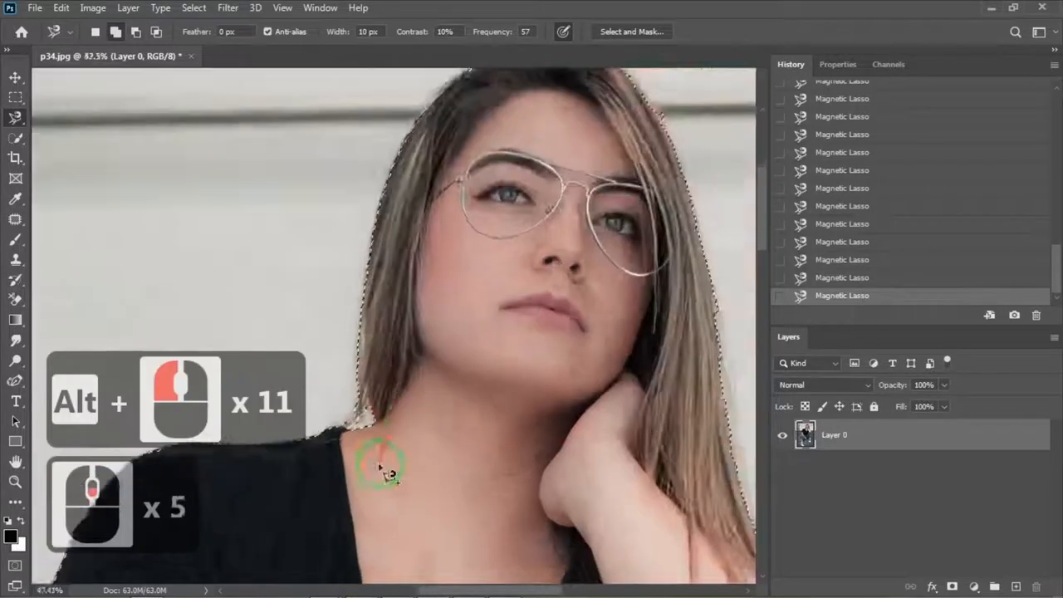
# - Copy the selected woman to a new layer, duplicate that layer, and hide the lower of the two copies
pyautogui.moveTo(506, 478); pyautogui.dragTo(513, 186)
pyautogui.scroll(-2, 384, 373)
pyautogui.scroll(-7, 392, 380)
pyautogui.hotkey('ctrl', 'j')
pyautogui.hotkey('ctrl', 'j')
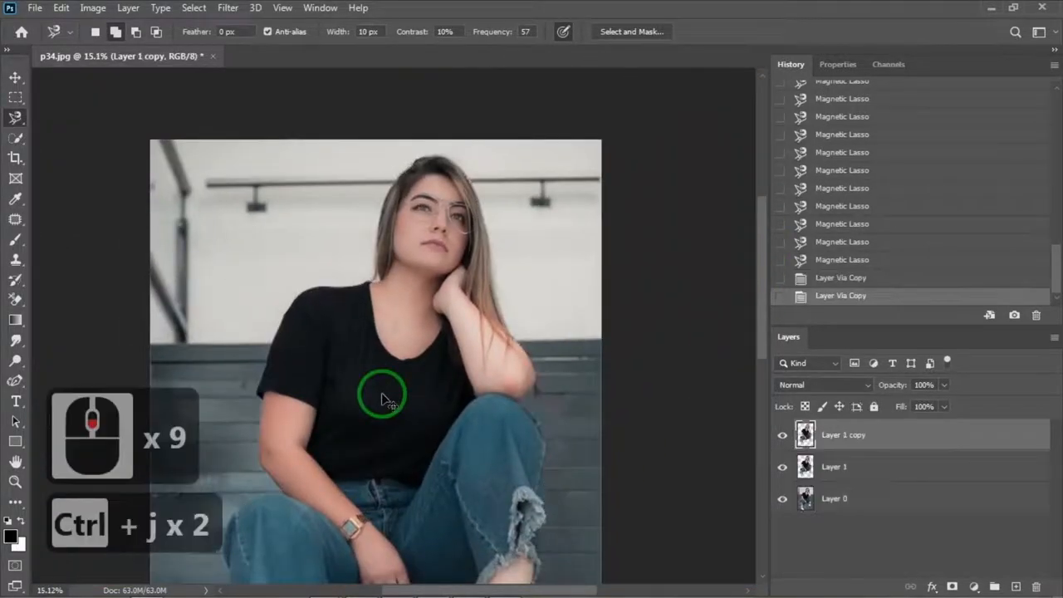
pyautogui.click(782, 467)
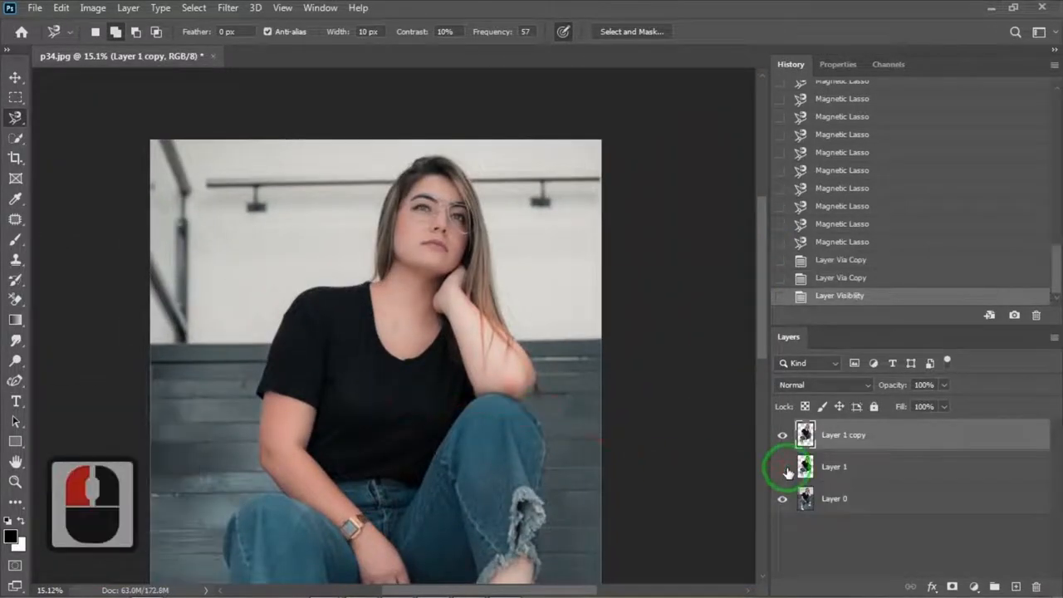
# - Load the woman's outline from Layer 1 copy as a selection and expand it outward
pyautogui.keyDown('ctrl'); pyautogui.click(807, 437); pyautogui.keyUp('ctrl')
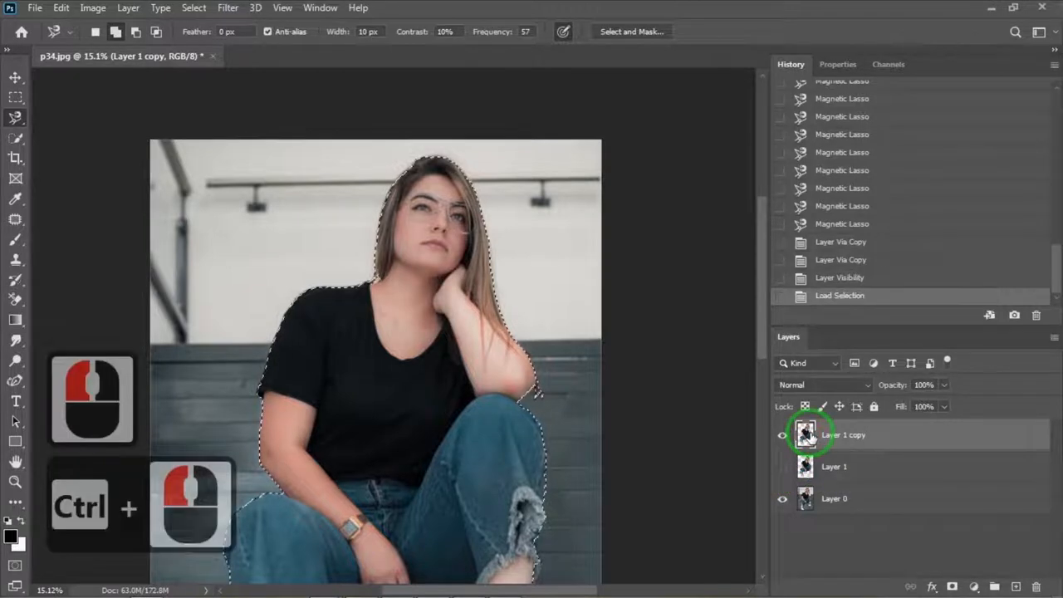
pyautogui.click(194, 8)
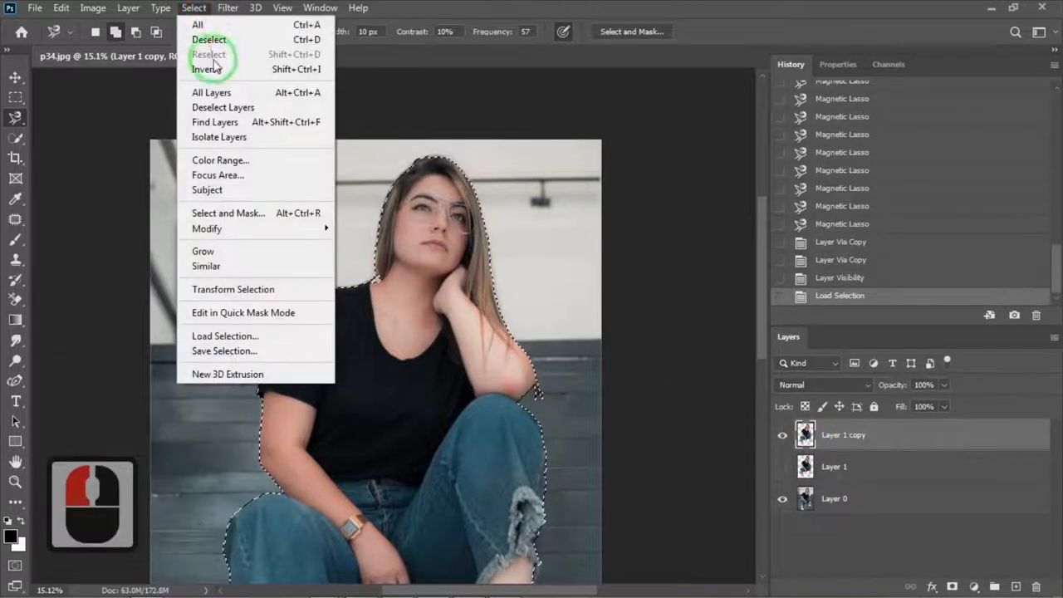
pyautogui.moveTo(284, 236)
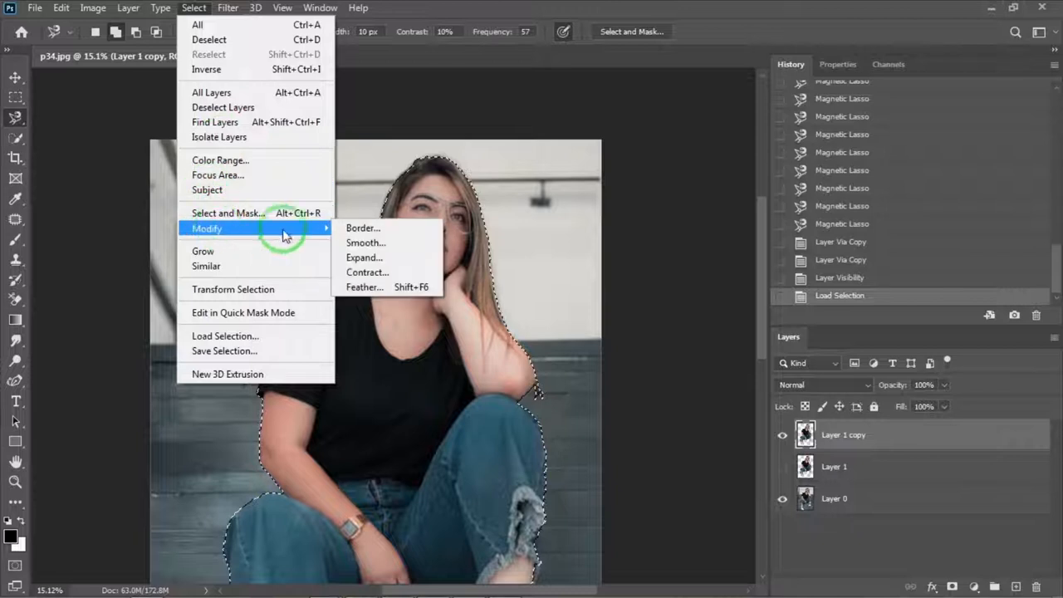
pyautogui.click(365, 260)
pyautogui.click(611, 188)
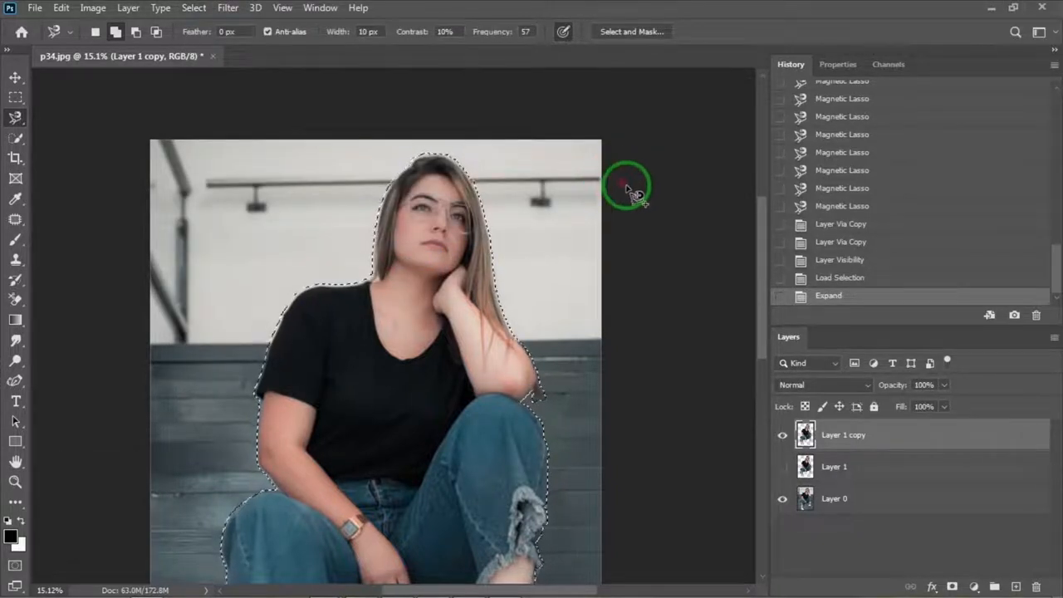
# - Fill the expanded selection on Layer 0 with matching background to remove the woman, and deselect
pyautogui.click(844, 498)
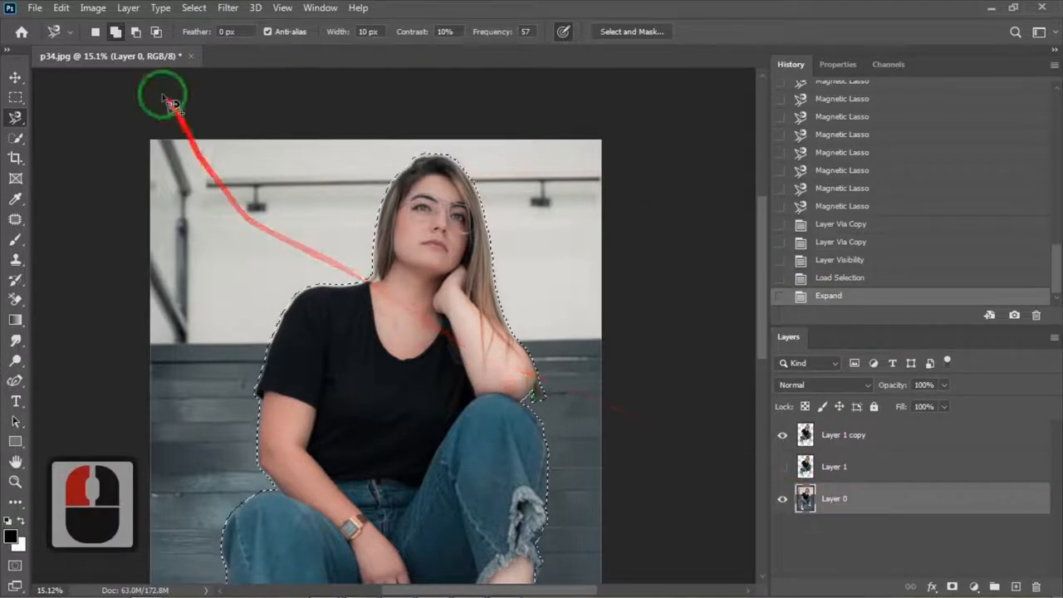
pyautogui.click(62, 8)
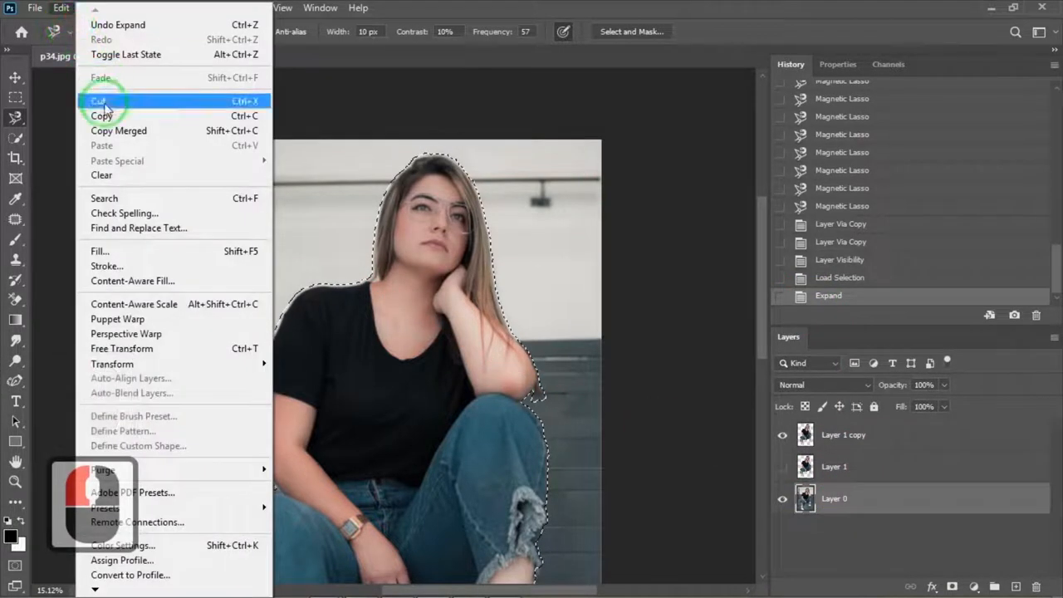
pyautogui.click(100, 251)
pyautogui.click(584, 163)
pyautogui.click(573, 217)
pyautogui.click(632, 151)
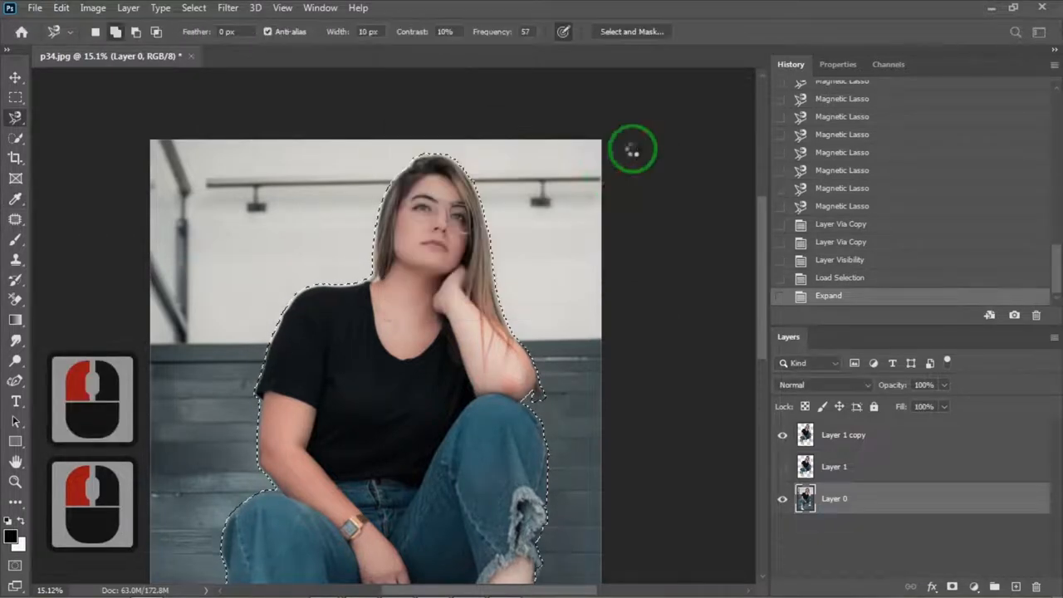
pyautogui.hotkey('ctrl', 'd')
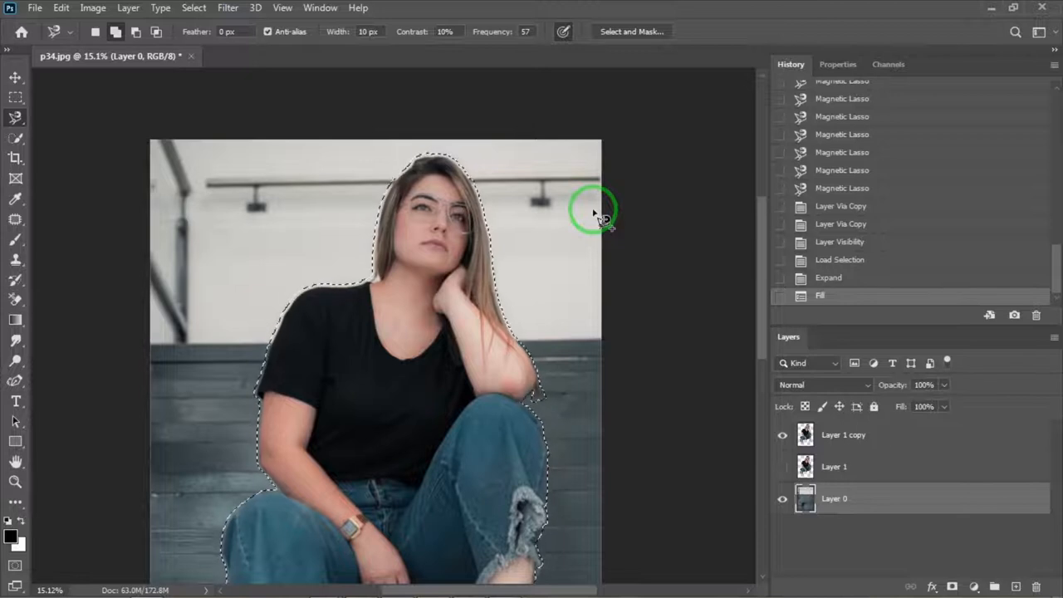
pyautogui.hotkey('ctrl', 'd')
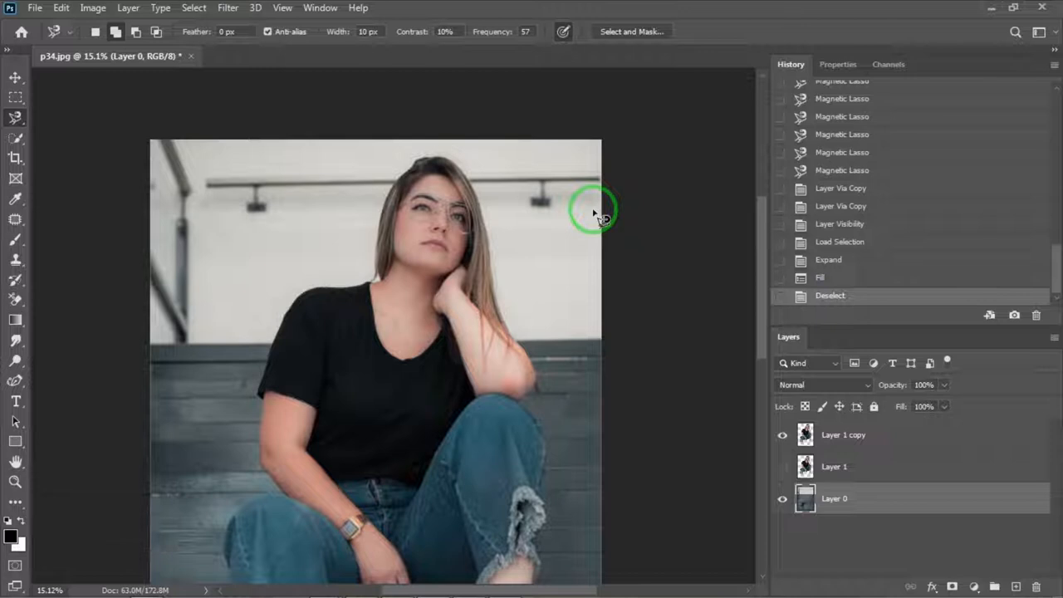
# - Apply the High Pass filter to Layer 1 copy with a radius of about 8.5 pixels
pyautogui.click(858, 436)
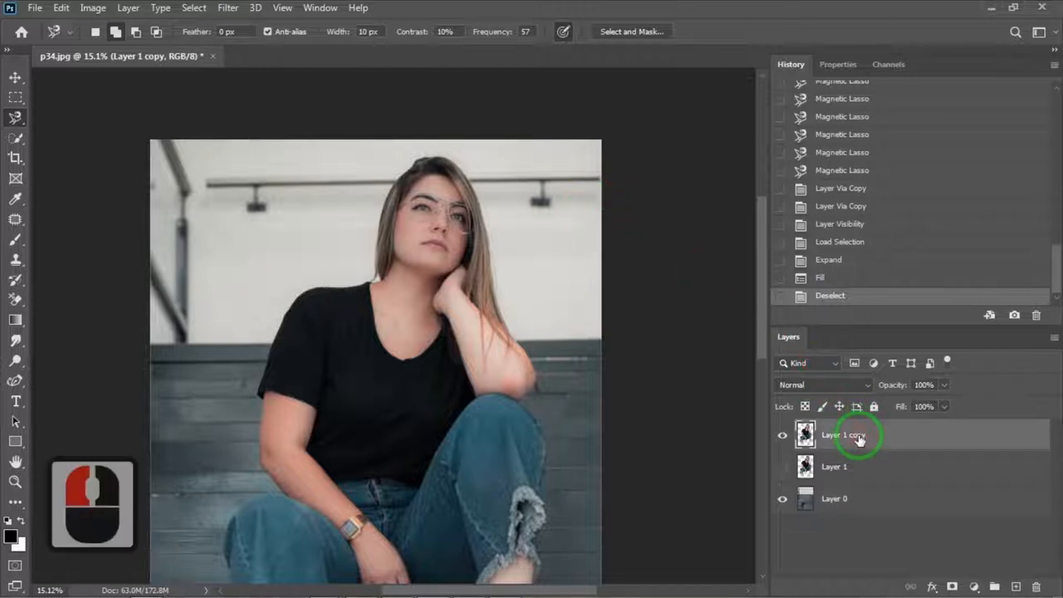
pyautogui.click(230, 9)
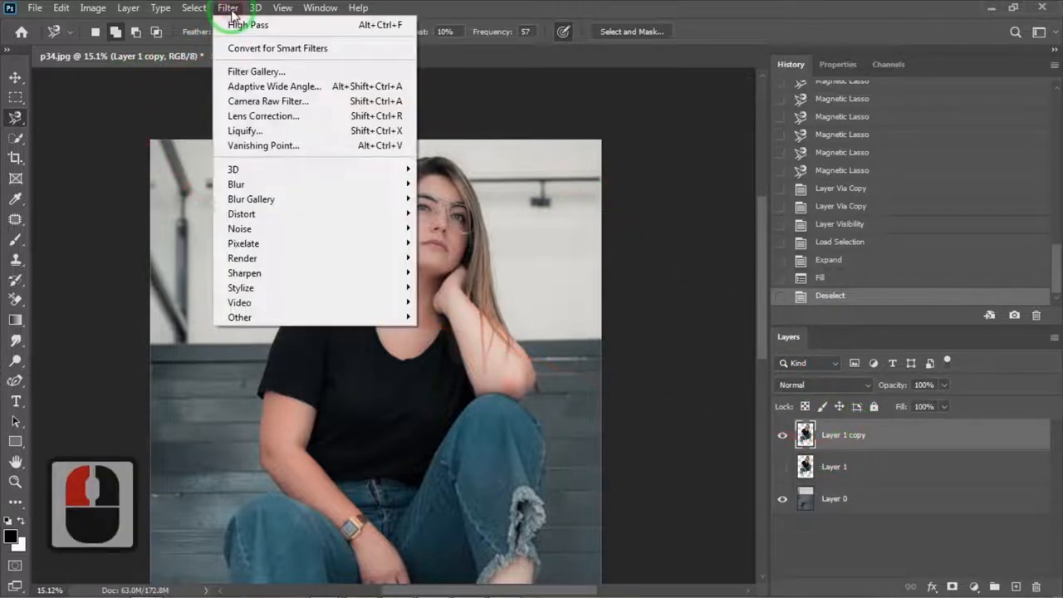
pyautogui.moveTo(348, 318)
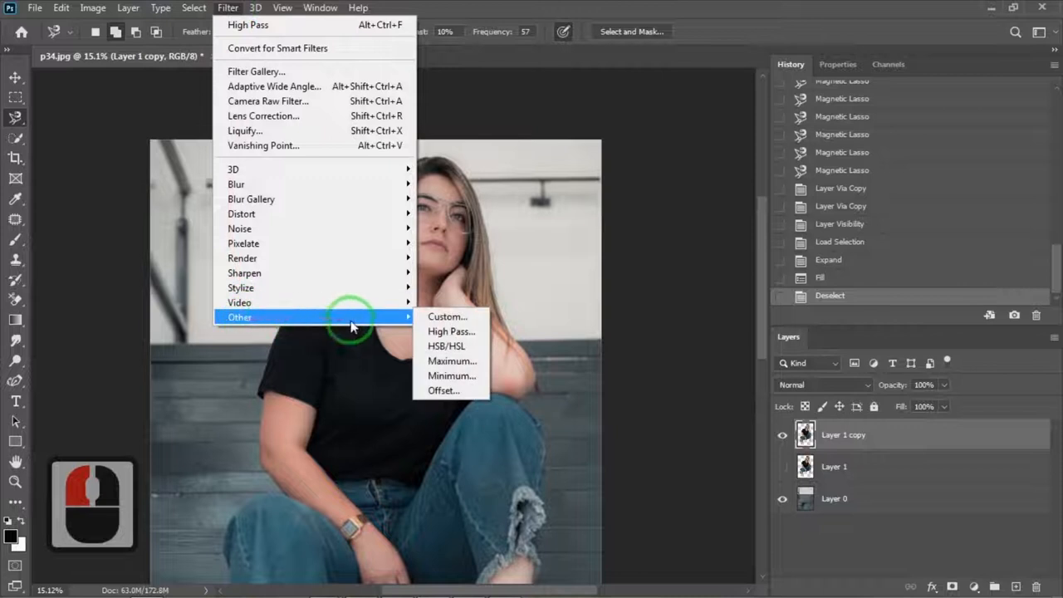
pyautogui.click(448, 332)
pyautogui.moveTo(463, 335); pyautogui.dragTo(474, 340)
pyautogui.click(473, 340)
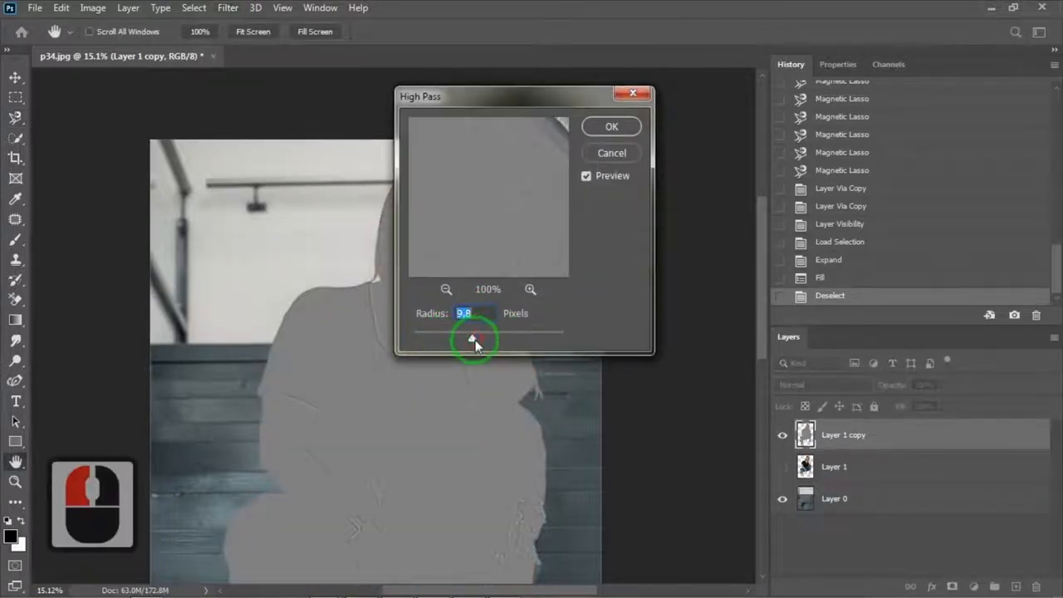
pyautogui.click(471, 339)
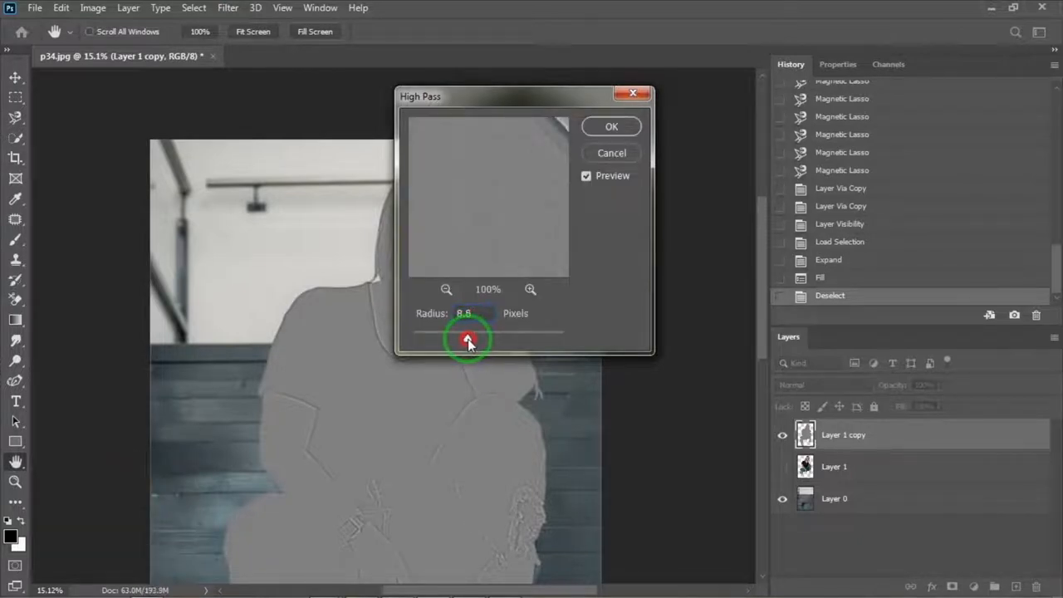
pyautogui.click(467, 341)
pyautogui.click(618, 130)
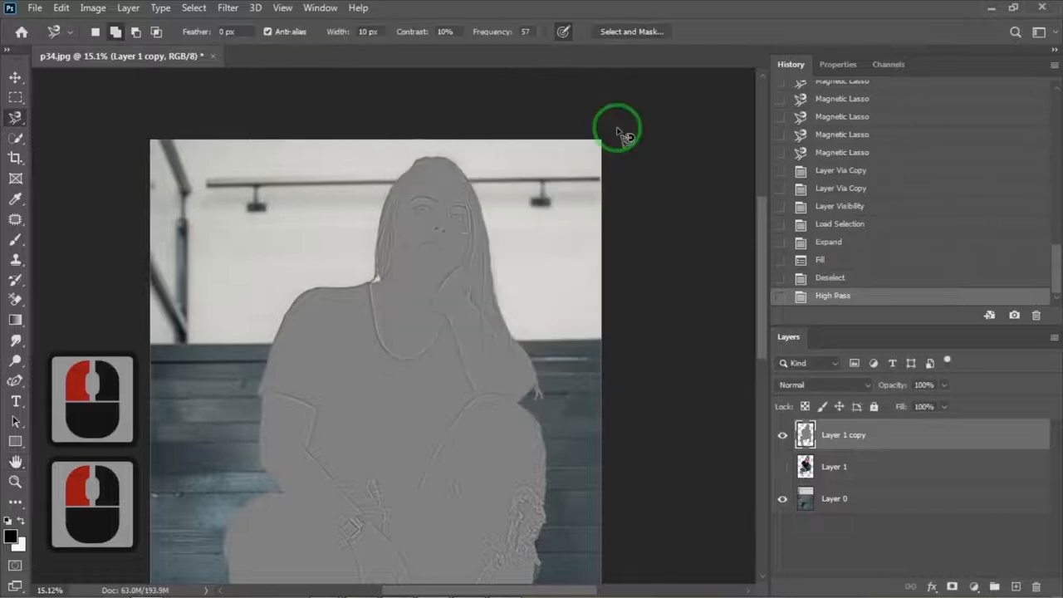
# - Desaturate Layer 1 copy and apply Levels with black input at 106 and white input at 127
pyautogui.click(808, 232)
pyautogui.hotkey('ctrl', 'shift', 'u')
pyautogui.hotkey('ctrl', 'l')
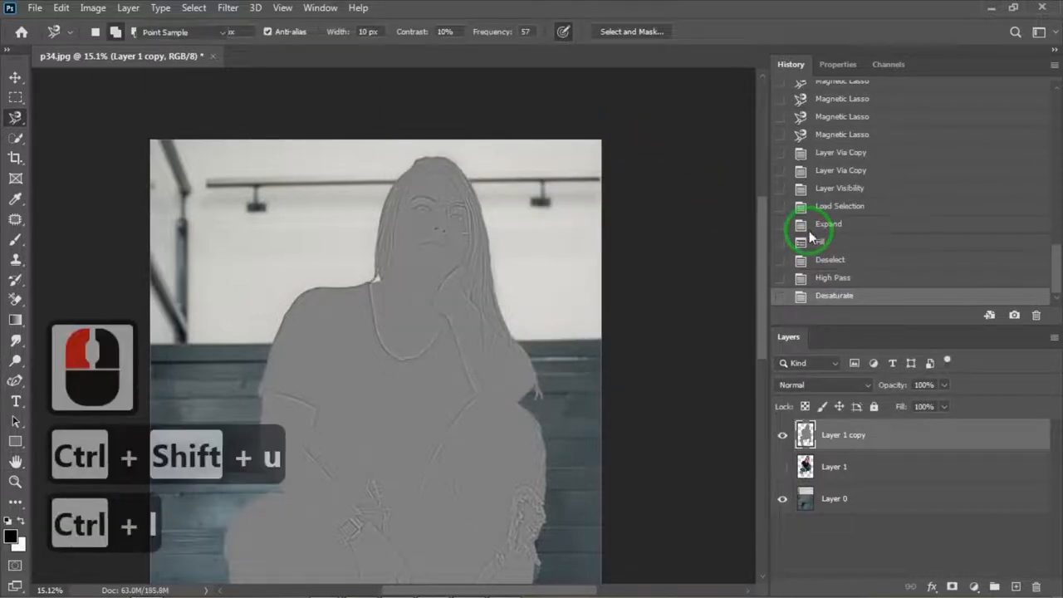
pyautogui.moveTo(815, 306); pyautogui.dragTo(715, 308)
pyautogui.click(625, 316)
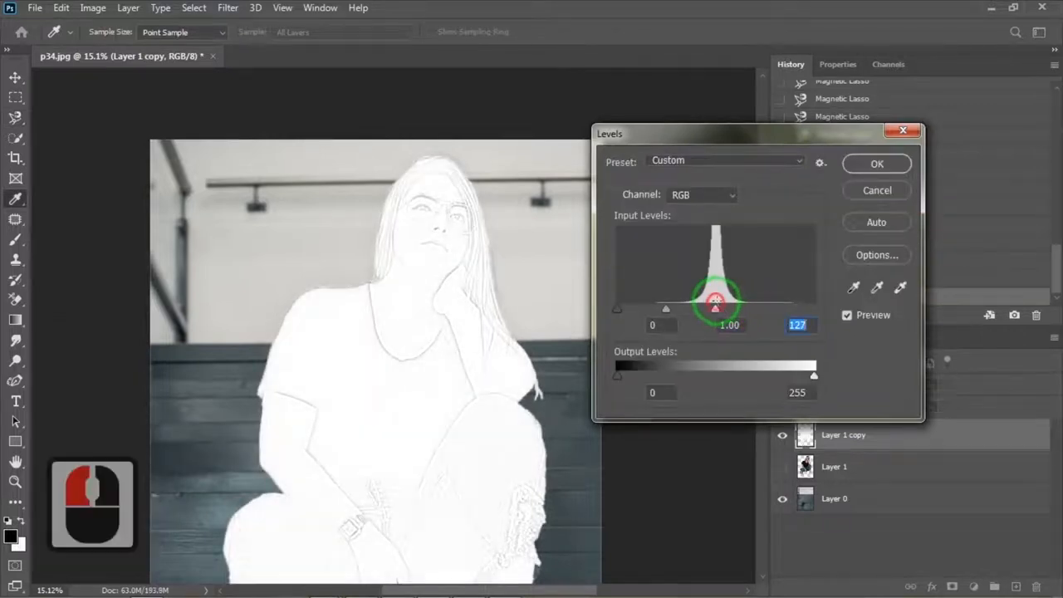
pyautogui.moveTo(617, 309); pyautogui.dragTo(702, 317)
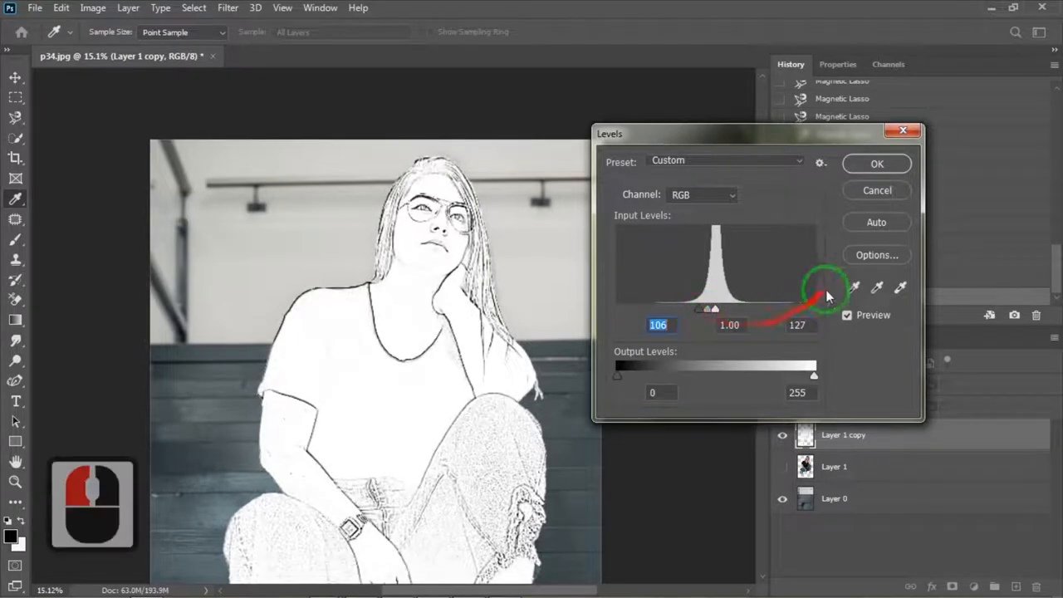
pyautogui.click(877, 164)
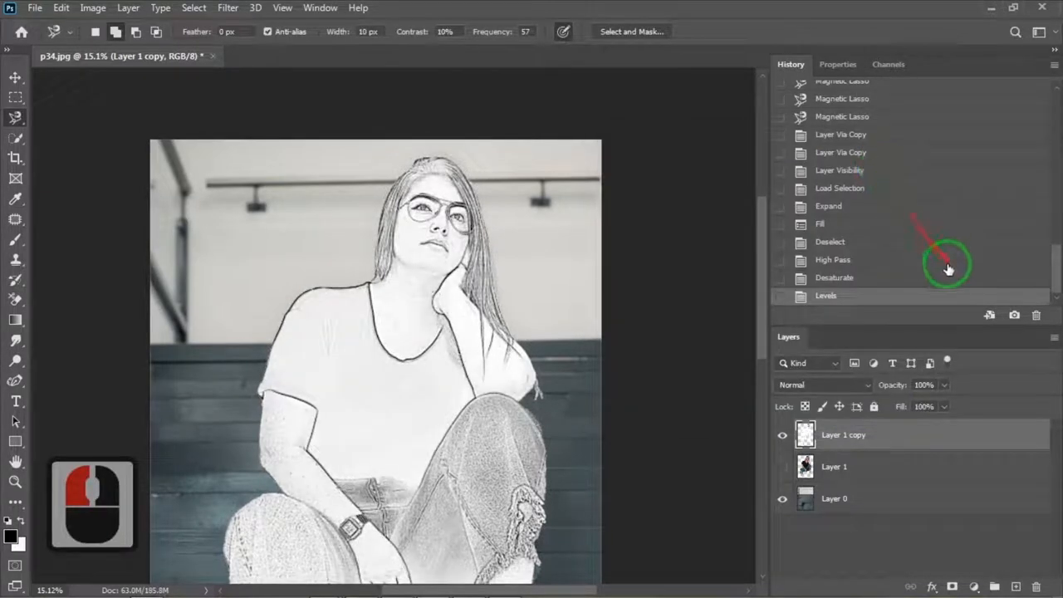
# - Add a 10 px black outside stroke to Layer 1 copy and rasterize its layer style
pyautogui.doubleClick(895, 443)
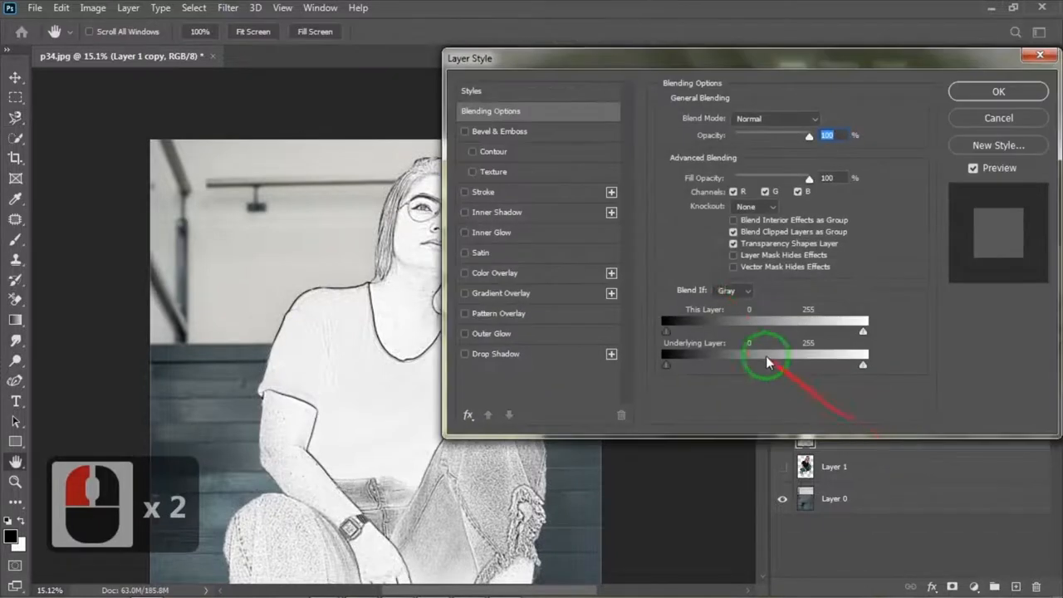
pyautogui.click(465, 192)
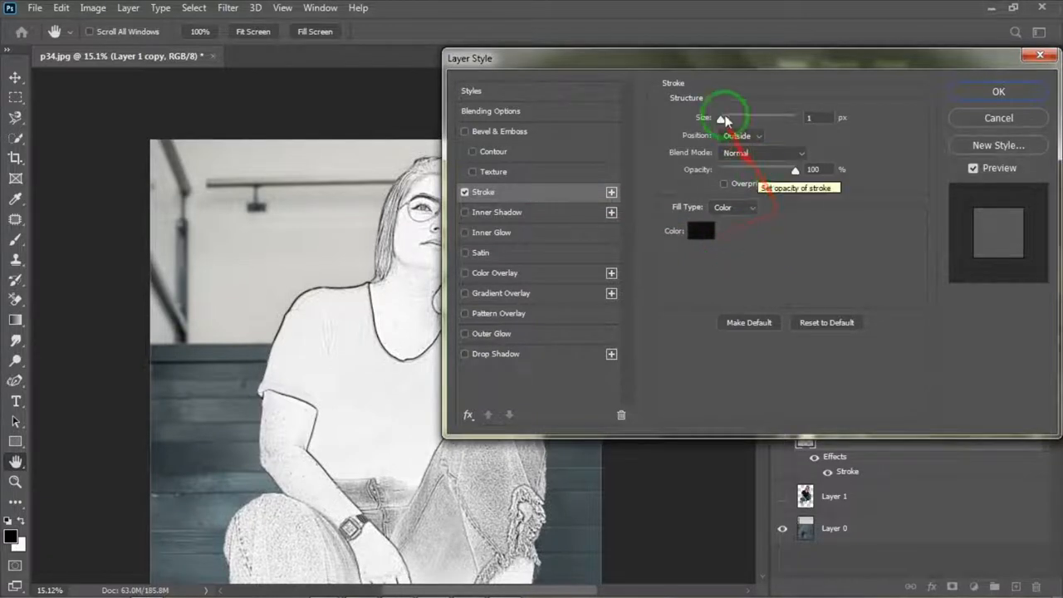
pyautogui.click(812, 117)
pyautogui.write('0')
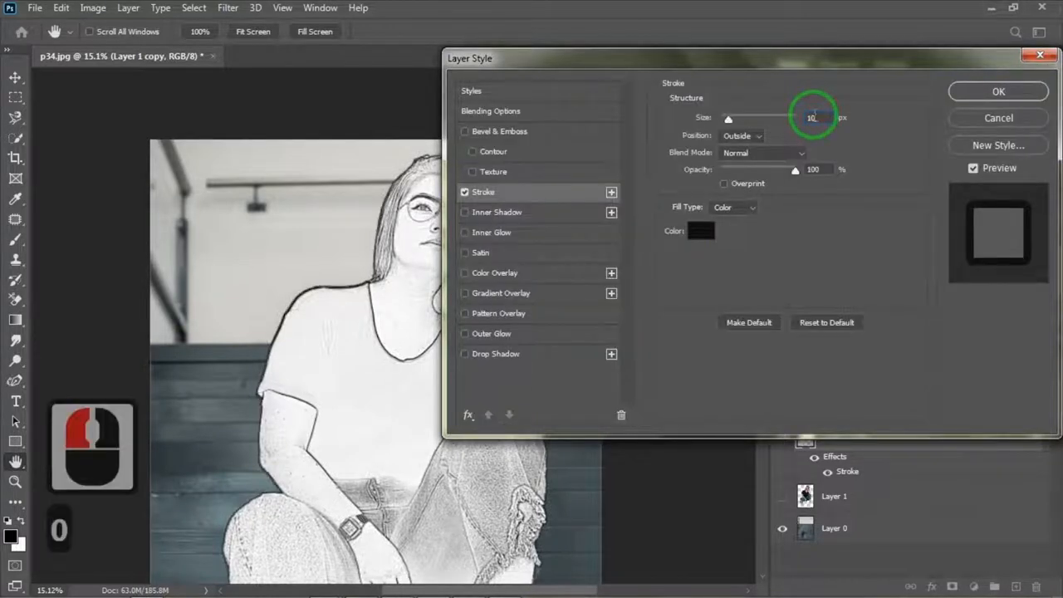
pyautogui.click(999, 92)
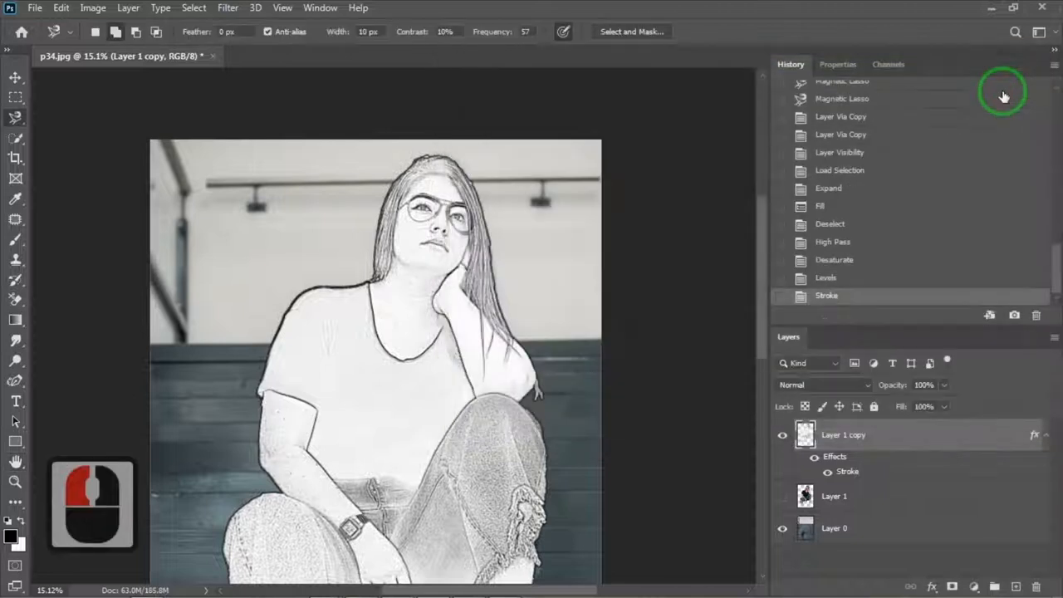
pyautogui.rightClick(844, 440)
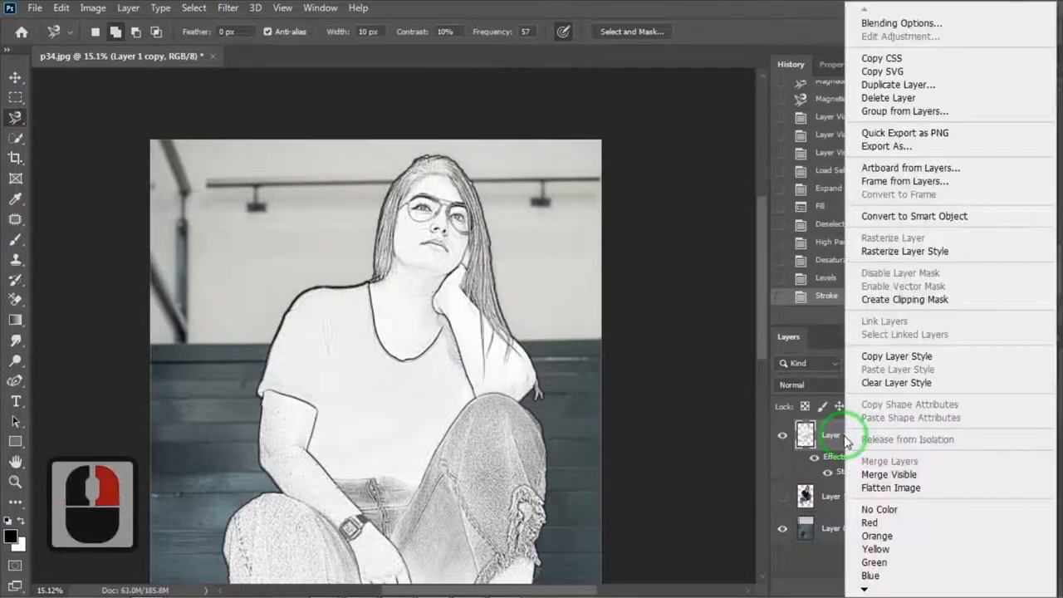
pyautogui.click(912, 251)
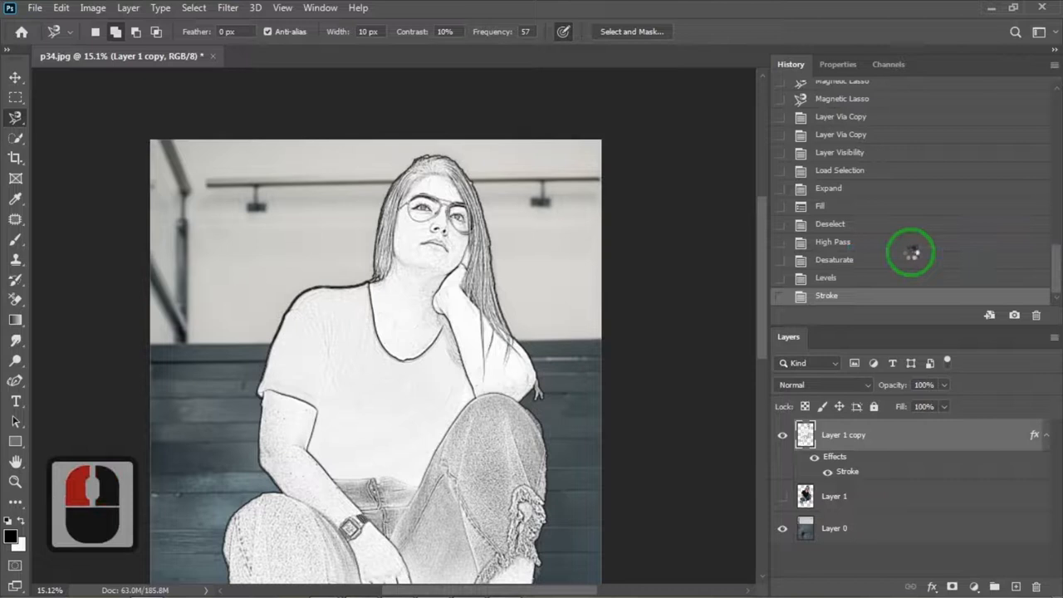
# - Invert Layer 1 copy and set its blend mode to Screen
pyautogui.hotkey('ctrl', 'i')
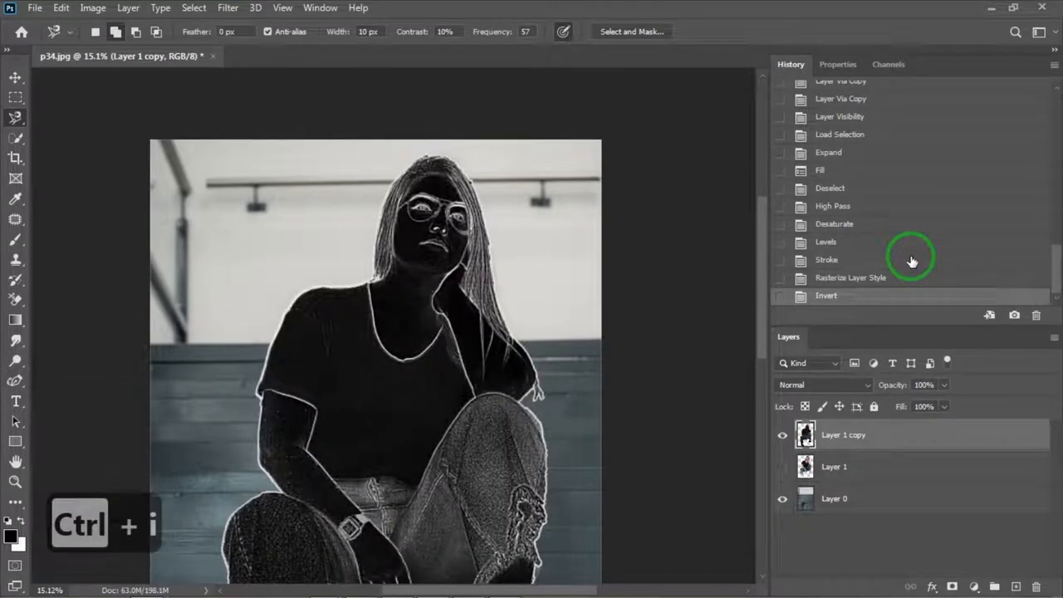
pyautogui.click(862, 388)
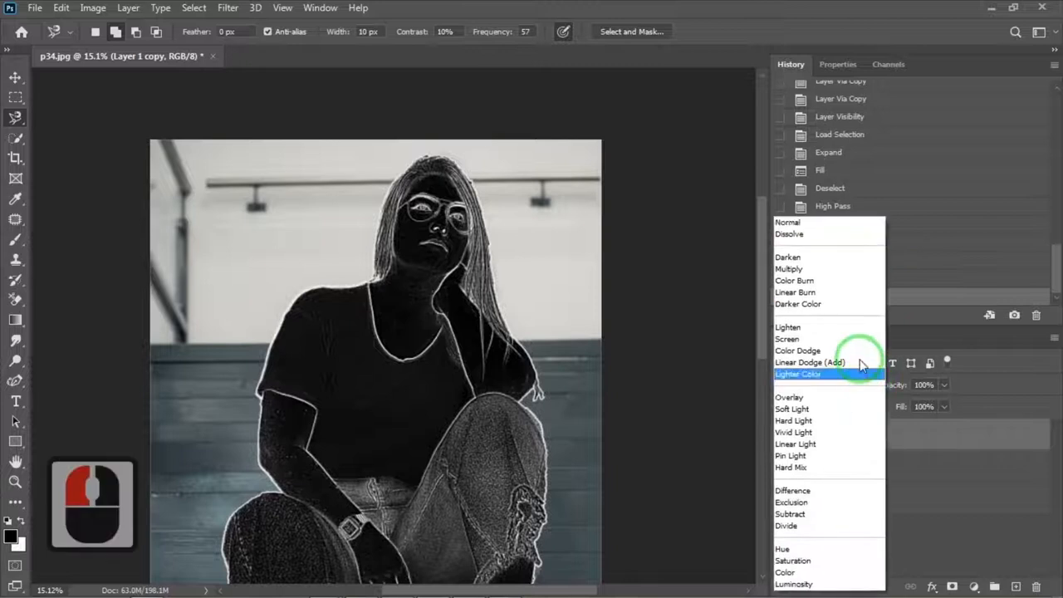
pyautogui.click(860, 338)
# - Show Layer 1 and add a black layer mask that hides all of it
pyautogui.click(782, 467)
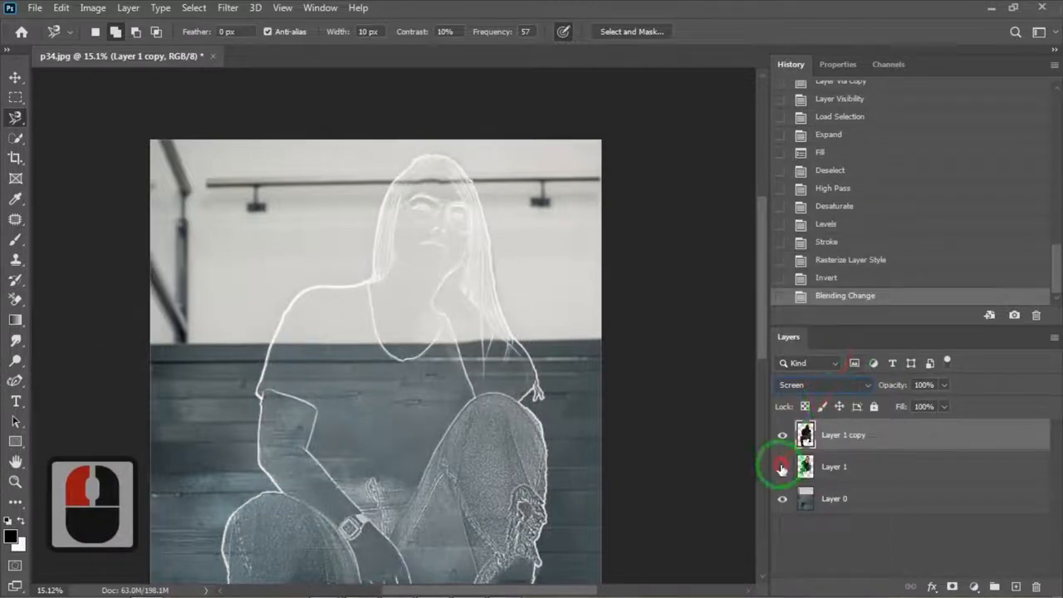
pyautogui.click(838, 465)
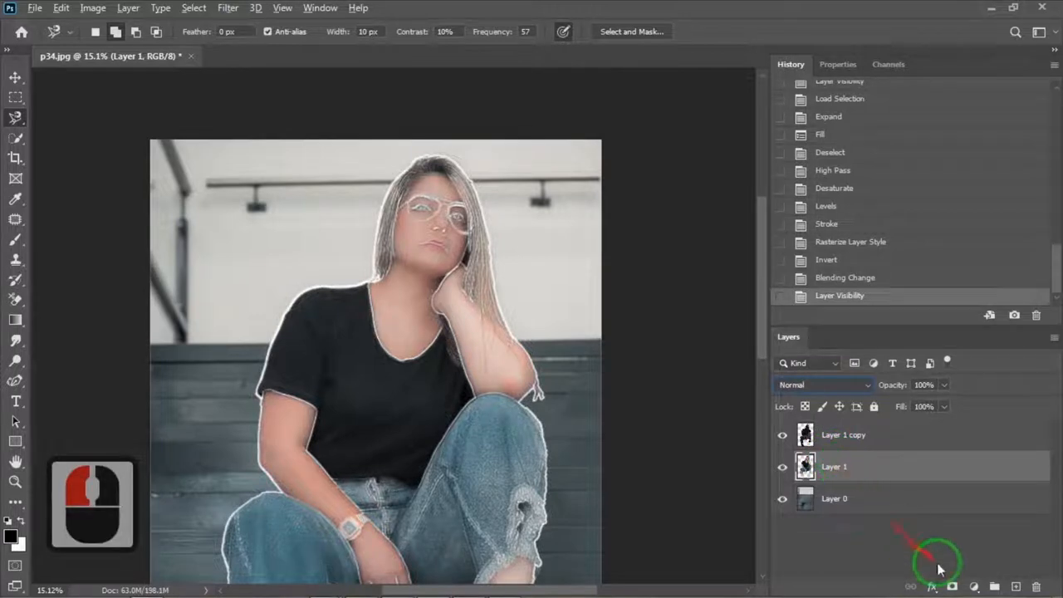
pyautogui.keyDown('alt'); pyautogui.click(952, 588); pyautogui.keyUp('alt')
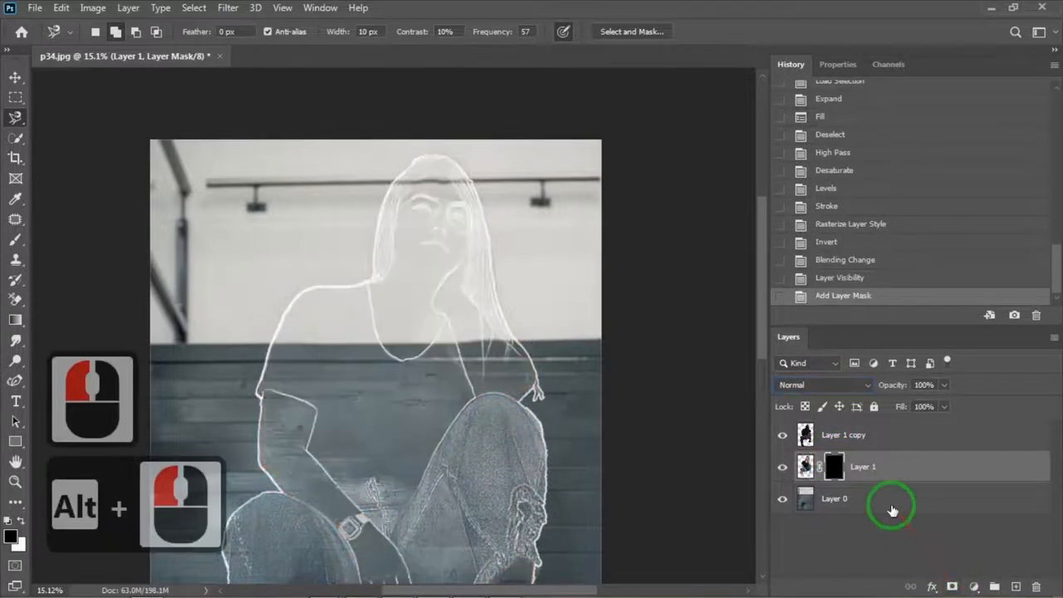
# - Paint white with a soft 26 px brush on Layer 1's mask to reveal the crown of the woman's hair
pyautogui.click(15, 239)
pyautogui.click(22, 520)
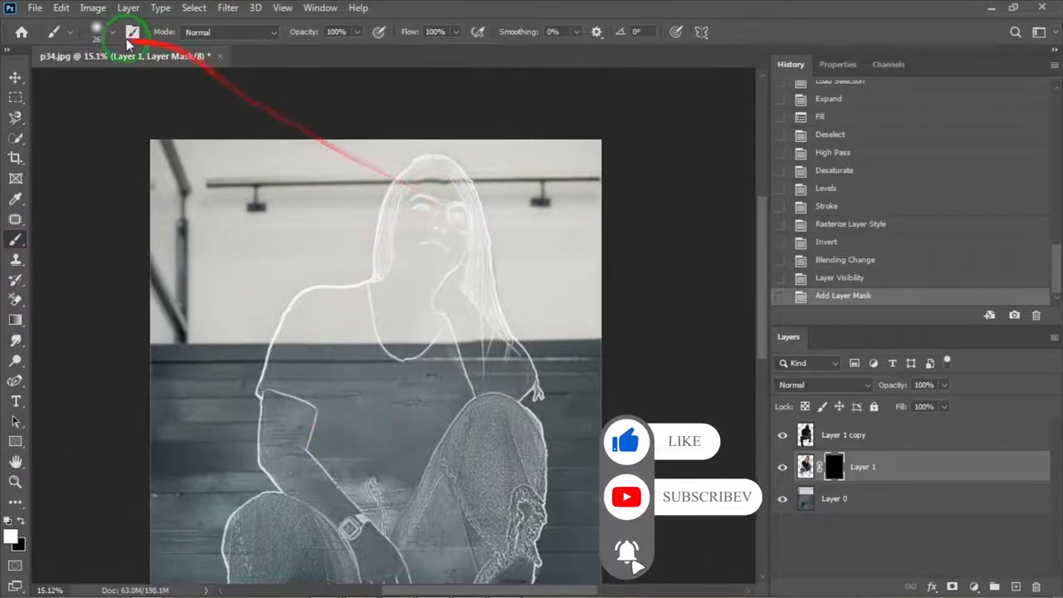
pyautogui.scroll(5, 441, 198)
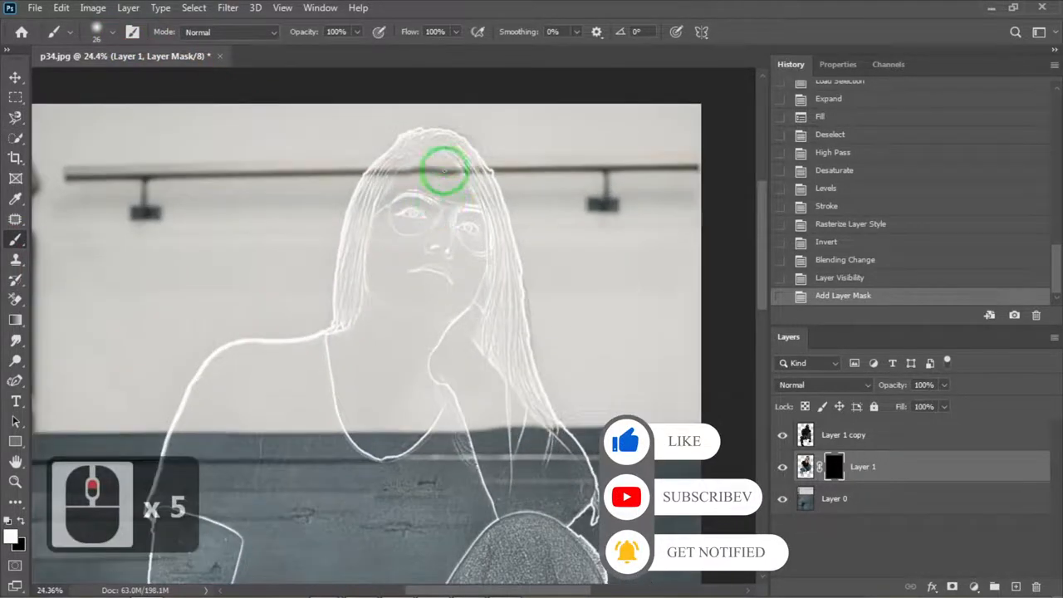
pyautogui.moveTo(423, 142); pyautogui.dragTo(458, 135)
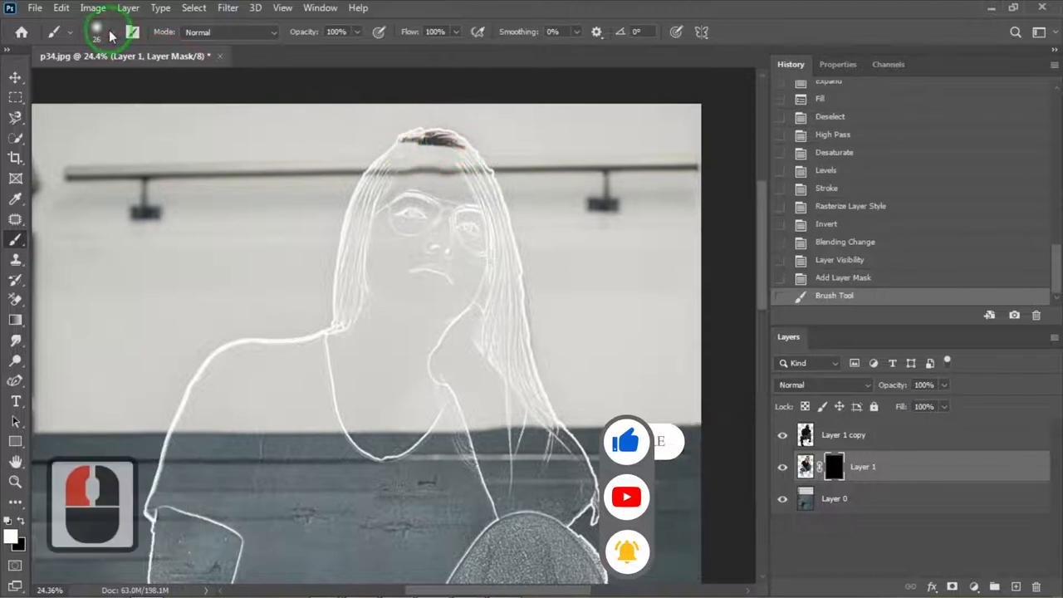
# - Set the brush size to 66 px and paint on Layer 1's mask to reveal the face, glasses and surrounding hair
pyautogui.click(101, 31)
pyautogui.moveTo(105, 85); pyautogui.dragTo(126, 80)
pyautogui.moveTo(422, 147)
pyautogui.mouseDown()
pyautogui.moveTo(361, 208)
pyautogui.moveTo(442, 181)
pyautogui.mouseUp()
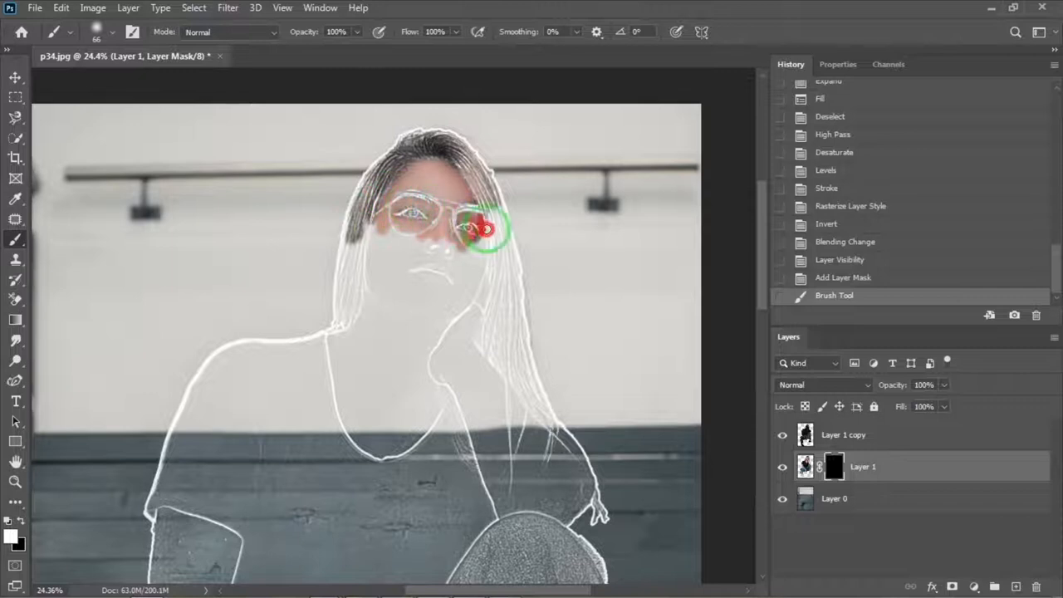
pyautogui.moveTo(453, 256)
pyautogui.mouseDown()
pyautogui.moveTo(395, 301)
pyautogui.moveTo(385, 270)
pyautogui.mouseUp()
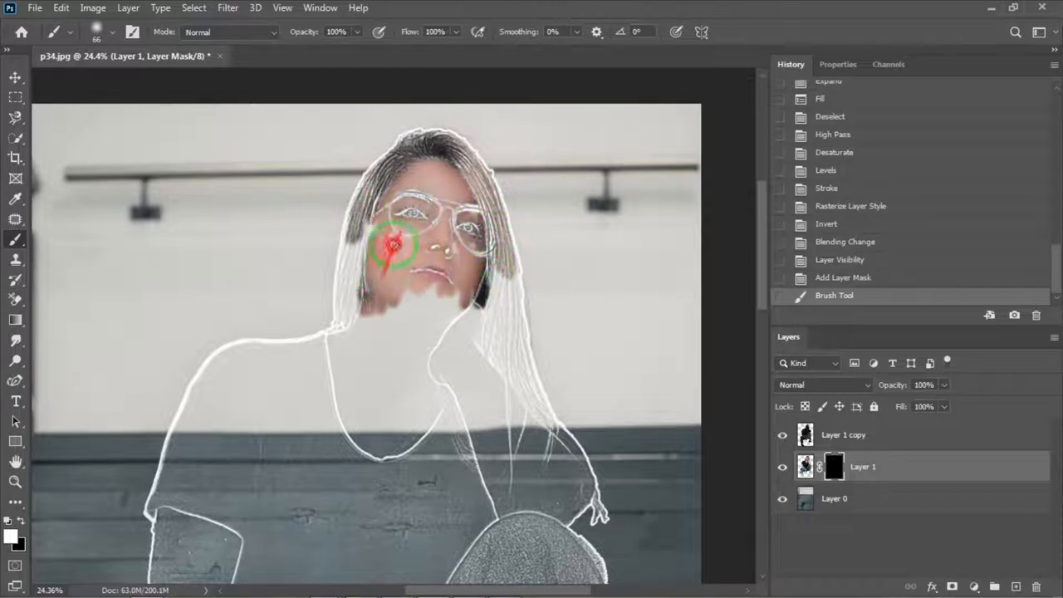
pyautogui.moveTo(341, 301); pyautogui.dragTo(332, 316)
pyautogui.moveTo(406, 282)
pyautogui.mouseDown()
pyautogui.moveTo(401, 314)
pyautogui.moveTo(445, 249)
pyautogui.moveTo(437, 289)
pyautogui.mouseUp()
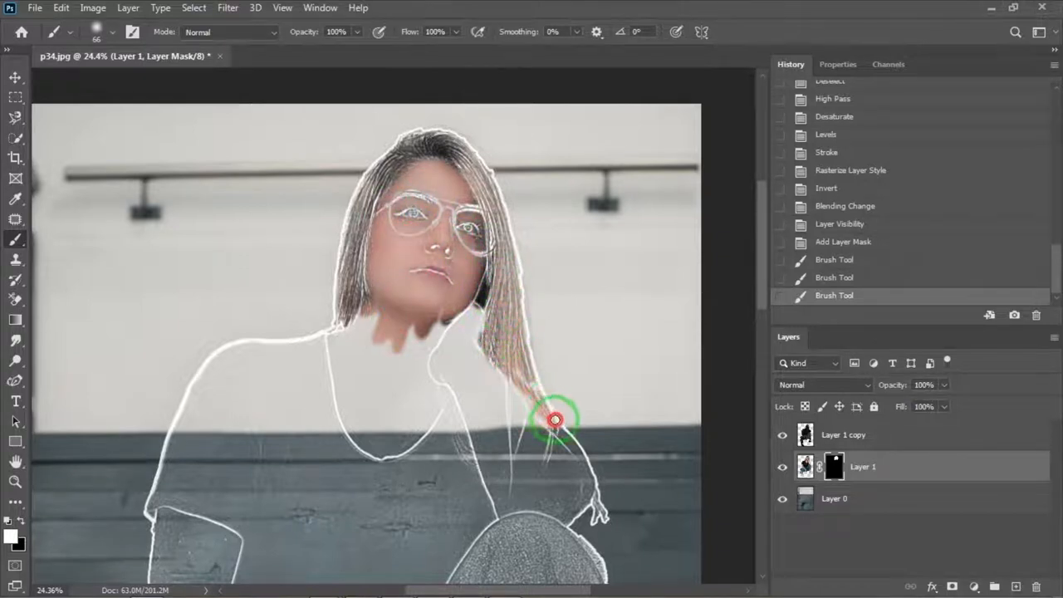
# - Paint white on Layer 1's mask to reveal the raised hand, forearm and elbow beside the long hair
pyautogui.moveTo(515, 374)
pyautogui.mouseDown()
pyautogui.moveTo(474, 306)
pyautogui.moveTo(480, 317)
pyautogui.mouseUp()
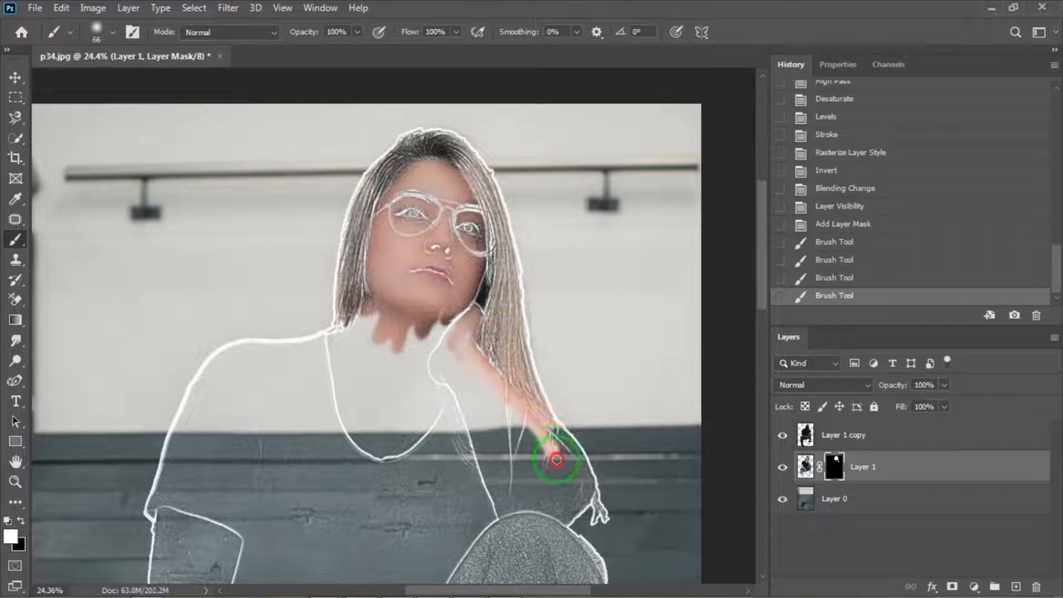
pyautogui.moveTo(592, 492); pyautogui.dragTo(498, 411)
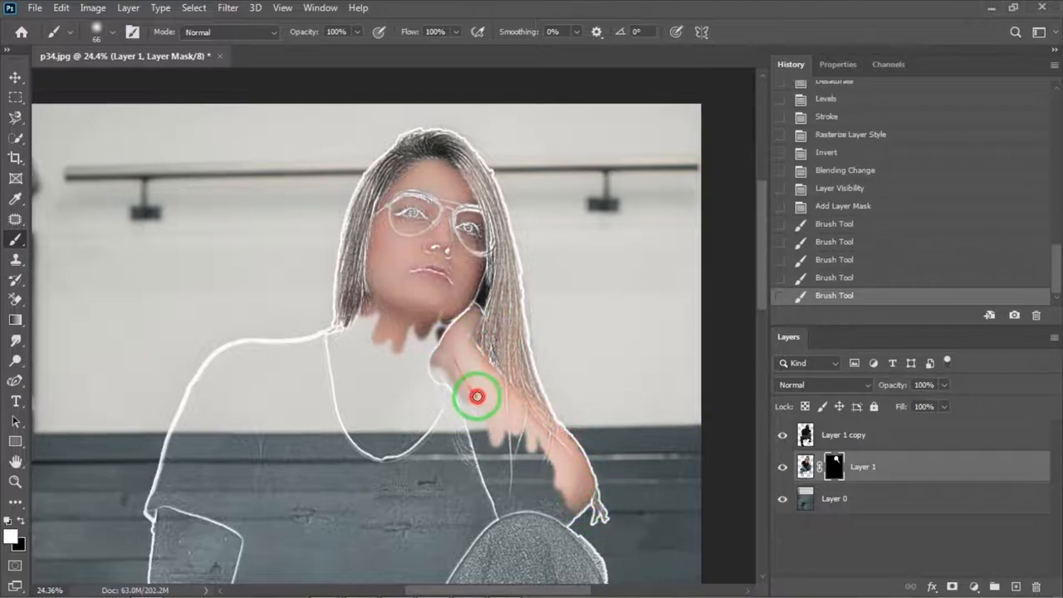
pyautogui.moveTo(442, 359); pyautogui.dragTo(441, 372)
pyautogui.moveTo(443, 375)
pyautogui.mouseDown()
pyautogui.moveTo(503, 448)
pyautogui.moveTo(540, 453)
pyautogui.mouseUp()
pyautogui.moveTo(759, 296); pyautogui.dragTo(755, 348)
pyautogui.scroll(4, 554, 293)
pyautogui.moveTo(553, 291)
pyautogui.mouseDown()
pyautogui.moveTo(554, 245)
pyautogui.moveTo(608, 254)
pyautogui.moveTo(583, 281)
pyautogui.moveTo(469, 187)
pyautogui.moveTo(586, 306)
pyautogui.moveTo(543, 300)
pyautogui.moveTo(427, 175)
pyautogui.moveTo(459, 243)
pyautogui.moveTo(451, 235)
pyautogui.moveTo(450, 254)
pyautogui.moveTo(486, 291)
pyautogui.mouseUp()
pyautogui.moveTo(563, 317); pyautogui.dragTo(561, 324)
pyautogui.moveTo(483, 317); pyautogui.dragTo(440, 211)
pyautogui.scroll(-5, 550, 268)
pyautogui.scroll(5, 413, 117)
# - Reveal the neck and chest down to the shirt's neckline on Layer 1's mask, plus the dark hair below the raised hand
pyautogui.moveTo(387, 108)
pyautogui.mouseDown()
pyautogui.moveTo(375, 140)
pyautogui.moveTo(449, 222)
pyautogui.moveTo(312, 154)
pyautogui.moveTo(332, 225)
pyautogui.mouseUp()
pyautogui.click(464, 229)
pyautogui.moveTo(468, 233)
pyautogui.mouseDown()
pyautogui.moveTo(459, 268)
pyautogui.moveTo(423, 291)
pyautogui.mouseUp()
pyautogui.scroll(7, 420, 273)
pyautogui.moveTo(222, 98)
pyautogui.mouseDown()
pyautogui.moveTo(300, 224)
pyautogui.moveTo(464, 270)
pyautogui.moveTo(456, 253)
pyautogui.moveTo(479, 281)
pyautogui.moveTo(507, 228)
pyautogui.mouseUp()
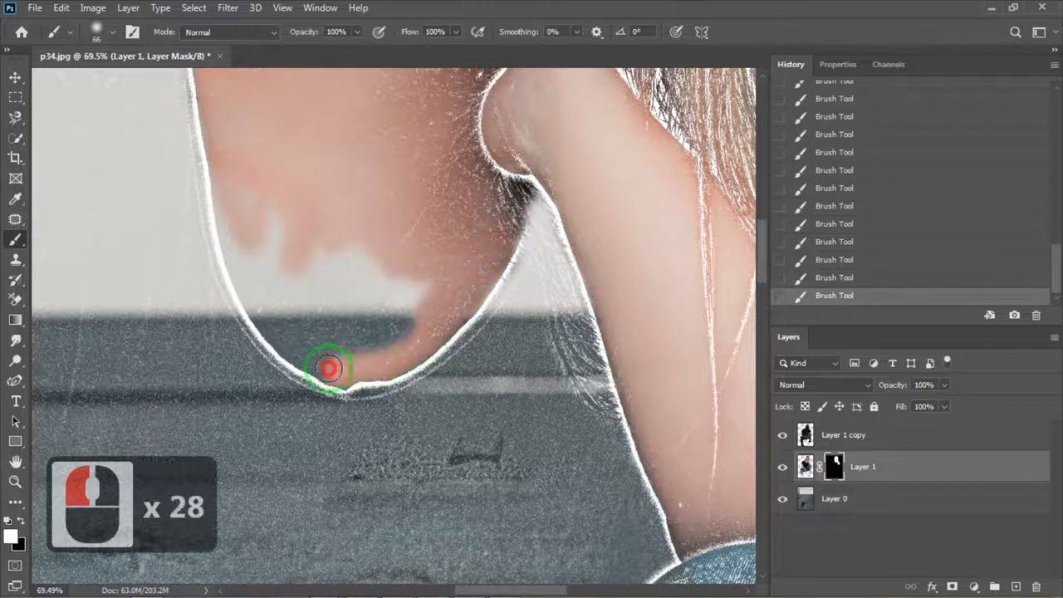
pyautogui.moveTo(262, 307)
pyautogui.mouseDown()
pyautogui.moveTo(233, 253)
pyautogui.moveTo(325, 237)
pyautogui.moveTo(254, 273)
pyautogui.moveTo(324, 292)
pyautogui.moveTo(323, 346)
pyautogui.mouseUp()
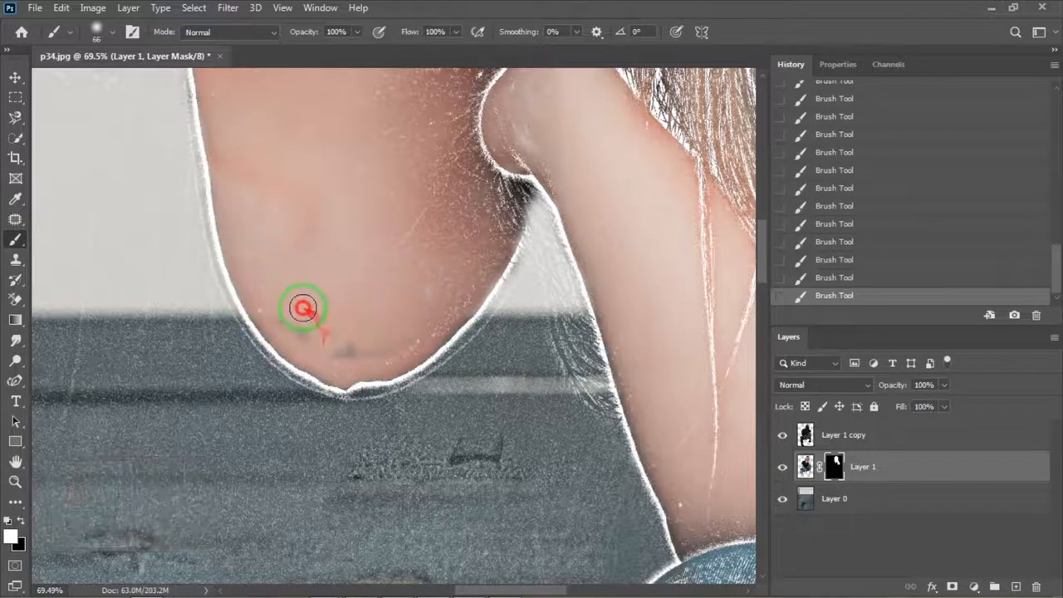
pyautogui.scroll(-2, 570, 209)
pyautogui.moveTo(536, 183); pyautogui.dragTo(600, 352)
# - Paint white on Layer 1's mask to reveal the lowered arm from the sleeve edge to the elbow
pyautogui.scroll(-13, 600, 352)
pyautogui.scroll(8, 439, 321)
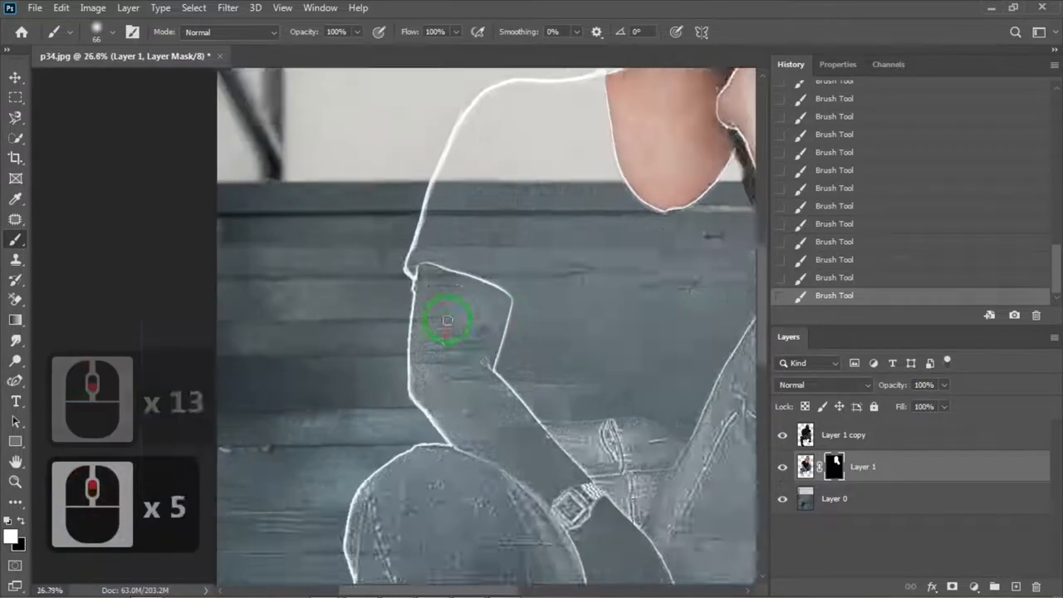
pyautogui.moveTo(417, 255)
pyautogui.mouseDown()
pyautogui.moveTo(524, 292)
pyautogui.moveTo(487, 426)
pyautogui.mouseUp()
pyautogui.scroll(10, 518, 290)
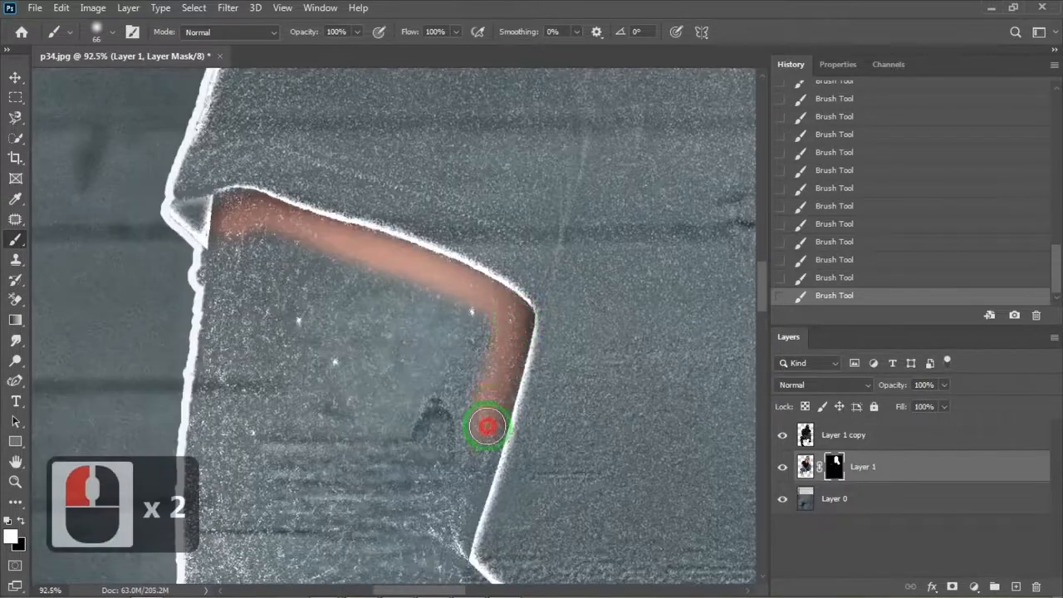
pyautogui.click(208, 268)
pyautogui.moveTo(228, 290)
pyautogui.mouseDown()
pyautogui.moveTo(439, 368)
pyautogui.moveTo(477, 421)
pyautogui.moveTo(454, 467)
pyautogui.mouseUp()
pyautogui.moveTo(762, 293); pyautogui.dragTo(761, 307)
pyautogui.moveTo(484, 294)
pyautogui.mouseDown()
pyautogui.moveTo(318, 363)
pyautogui.moveTo(219, 213)
pyautogui.moveTo(343, 458)
pyautogui.moveTo(441, 449)
pyautogui.mouseUp()
pyautogui.moveTo(283, 466)
pyautogui.mouseDown()
pyautogui.moveTo(200, 446)
pyautogui.moveTo(286, 561)
pyautogui.mouseUp()
# - Enlarge the brush to 114 px and reveal the elbow and upper part of the lowered forearm
pyautogui.moveTo(762, 300); pyautogui.dragTo(762, 334)
pyautogui.scroll(-4, 463, 241)
pyautogui.click(112, 33)
pyautogui.moveTo(124, 82); pyautogui.dragTo(140, 81)
pyautogui.click(333, 199)
pyautogui.moveTo(333, 199)
pyautogui.mouseDown()
pyautogui.moveTo(346, 197)
pyautogui.moveTo(432, 339)
pyautogui.moveTo(569, 365)
pyautogui.mouseUp()
pyautogui.click(529, 247)
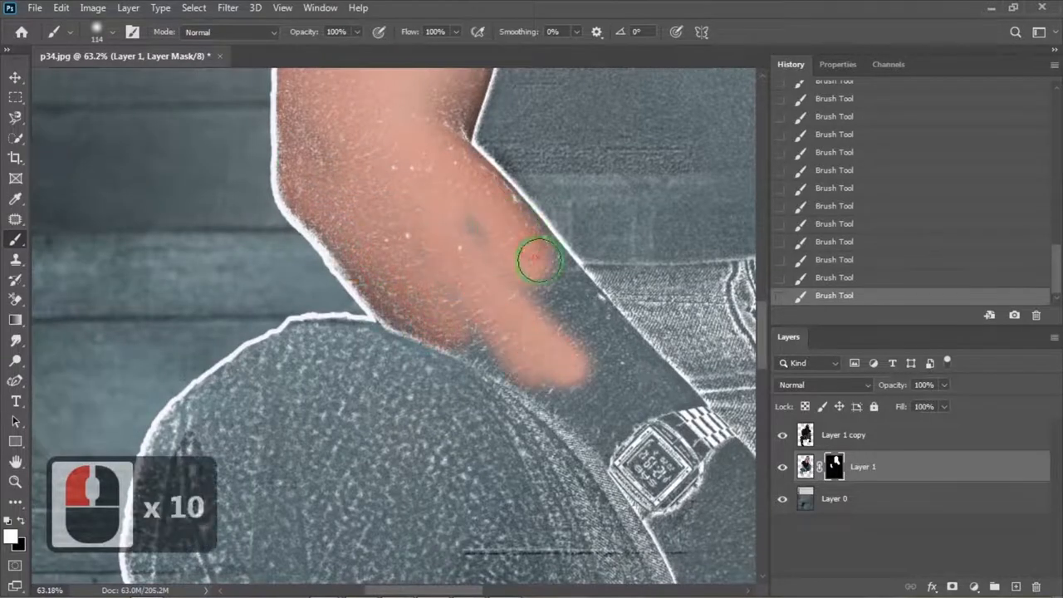
# - Reduce the brush to 29 px and reveal the forearm's inner edge down to the watch strap
pyautogui.click(112, 33)
pyautogui.moveTo(140, 81); pyautogui.dragTo(100, 82)
pyautogui.moveTo(538, 224); pyautogui.dragTo(594, 318)
pyautogui.moveTo(450, 590); pyautogui.dragTo(485, 590)
pyautogui.moveTo(387, 305)
pyautogui.mouseDown()
pyautogui.moveTo(479, 406)
pyautogui.moveTo(518, 473)
pyautogui.mouseUp()
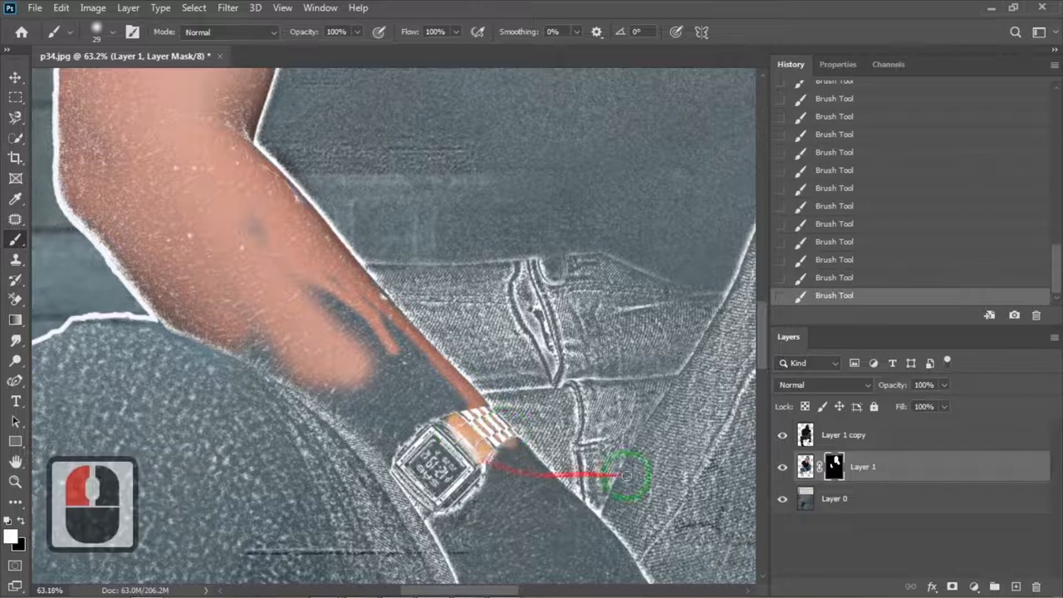
# - Set the brush size to 158 px and reveal the rest of the forearm, the watch, the hand and the jeans' waist
pyautogui.click(112, 33)
pyautogui.moveTo(108, 77); pyautogui.dragTo(121, 80)
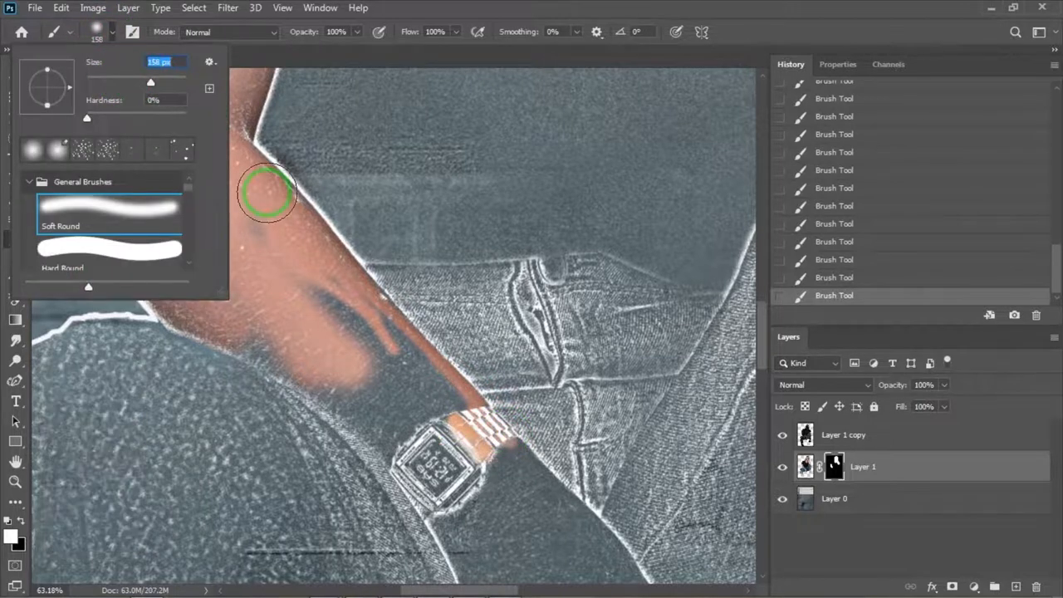
pyautogui.moveTo(323, 334)
pyautogui.mouseDown()
pyautogui.moveTo(297, 296)
pyautogui.moveTo(443, 415)
pyautogui.moveTo(419, 478)
pyautogui.mouseUp()
pyautogui.moveTo(202, 382)
pyautogui.mouseDown()
pyautogui.moveTo(121, 393)
pyautogui.moveTo(193, 403)
pyautogui.mouseUp()
pyautogui.moveTo(137, 292); pyautogui.dragTo(334, 412)
# - Paint white over both legs on Layer 1's mask to reveal the jeans, ankles and shoes, undoing a stray stroke
pyautogui.scroll(-4, 333, 410)
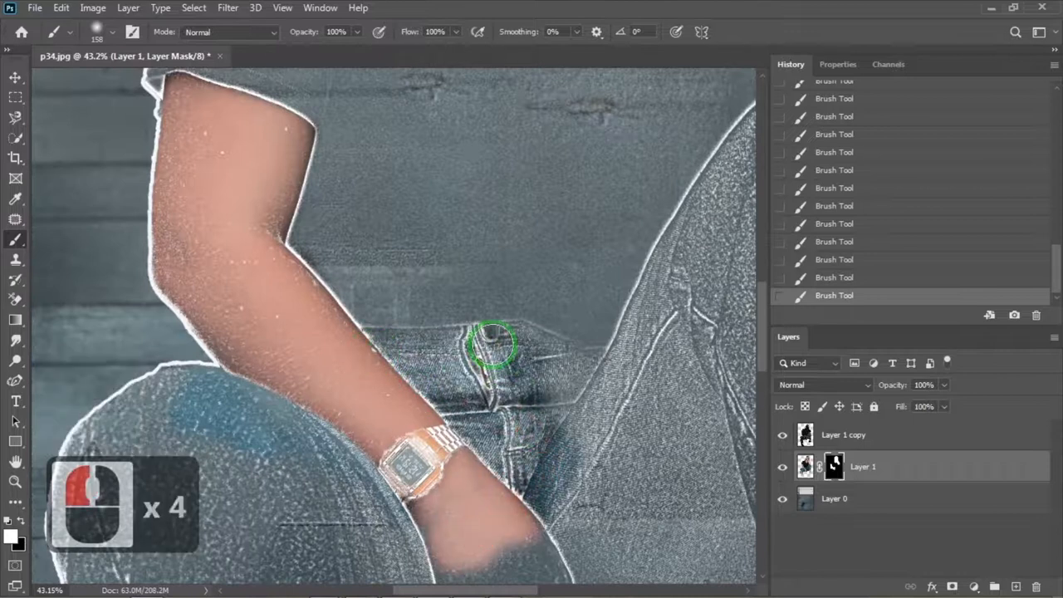
pyautogui.moveTo(636, 407); pyautogui.dragTo(654, 465)
pyautogui.moveTo(623, 510); pyautogui.dragTo(685, 544)
pyautogui.moveTo(762, 358); pyautogui.dragTo(764, 437)
pyautogui.scroll(-7, 242, 373)
pyautogui.moveTo(235, 253)
pyautogui.mouseDown()
pyautogui.moveTo(273, 185)
pyautogui.moveTo(134, 165)
pyautogui.mouseUp()
pyautogui.moveTo(202, 284)
pyautogui.mouseDown()
pyautogui.moveTo(229, 352)
pyautogui.moveTo(228, 417)
pyautogui.moveTo(200, 502)
pyautogui.moveTo(202, 530)
pyautogui.moveTo(278, 549)
pyautogui.mouseUp()
pyautogui.moveTo(761, 409); pyautogui.dragTo(761, 420)
pyautogui.moveTo(212, 432)
pyautogui.mouseDown()
pyautogui.moveTo(273, 397)
pyautogui.moveTo(407, 192)
pyautogui.moveTo(400, 240)
pyautogui.moveTo(514, 348)
pyautogui.moveTo(573, 357)
pyautogui.mouseUp()
pyautogui.moveTo(760, 418); pyautogui.dragTo(759, 354)
pyautogui.hotkey('ctrl', 'z')
pyautogui.moveTo(593, 241)
pyautogui.mouseDown()
pyautogui.moveTo(391, 410)
pyautogui.moveTo(485, 379)
pyautogui.moveTo(569, 226)
pyautogui.moveTo(536, 236)
pyautogui.mouseUp()
# - Fill the remaining gaps in Layer 1's mask, reducing the brush to 28 px for the fine areas
pyautogui.scroll(6, 515, 203)
pyautogui.moveTo(520, 178)
pyautogui.mouseDown()
pyautogui.moveTo(432, 292)
pyautogui.moveTo(578, 235)
pyautogui.moveTo(601, 417)
pyautogui.moveTo(436, 281)
pyautogui.moveTo(392, 387)
pyautogui.mouseUp()
pyautogui.click(115, 33)
pyautogui.moveTo(121, 82); pyautogui.dragTo(101, 81)
pyautogui.moveTo(287, 377)
pyautogui.mouseDown()
pyautogui.moveTo(309, 378)
pyautogui.moveTo(291, 466)
pyautogui.mouseUp()
pyautogui.moveTo(762, 320); pyautogui.dragTo(770, 184)
pyautogui.moveTo(407, 334); pyautogui.dragTo(354, 346)
pyautogui.moveTo(763, 204); pyautogui.dragTo(762, 334)
# - Add a white layer mask to Layer 1 copy
pyautogui.scroll(-10, 765, 283)
pyautogui.scroll(-2, 754, 313)
pyautogui.click(839, 434)
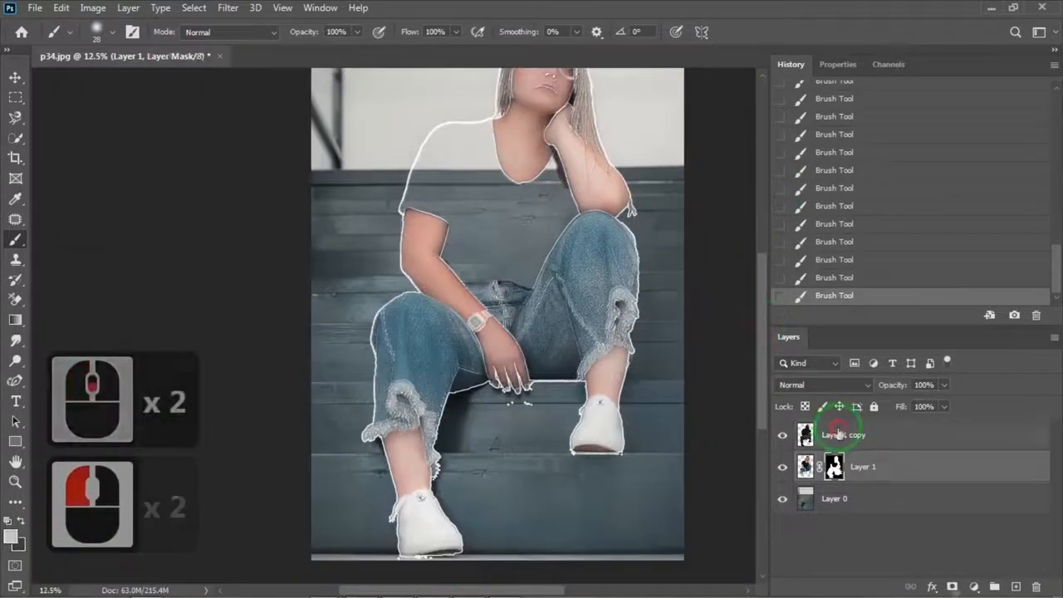
pyautogui.click(953, 587)
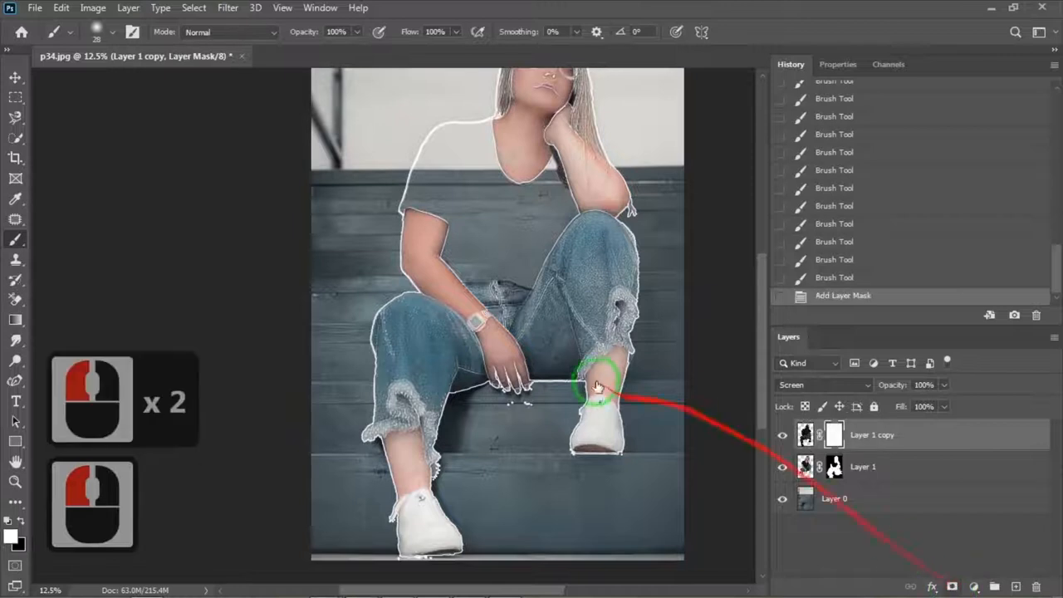
# - Paint black with a 338 px brush on Layer 1 copy's mask to hide the outline over the lower legs, shoes and resting hand
pyautogui.click(14, 536)
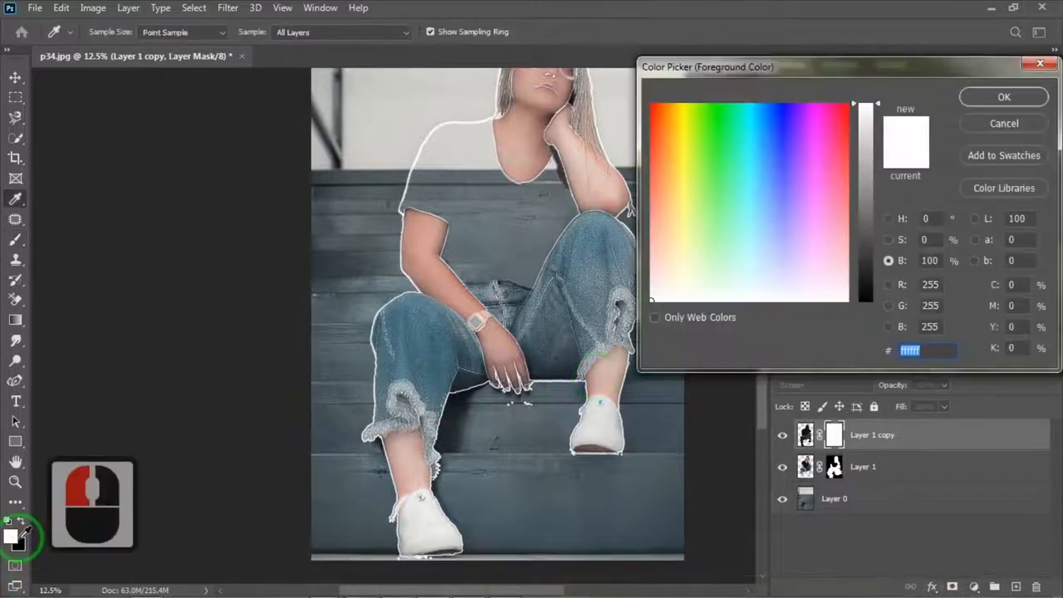
pyautogui.click(1005, 97)
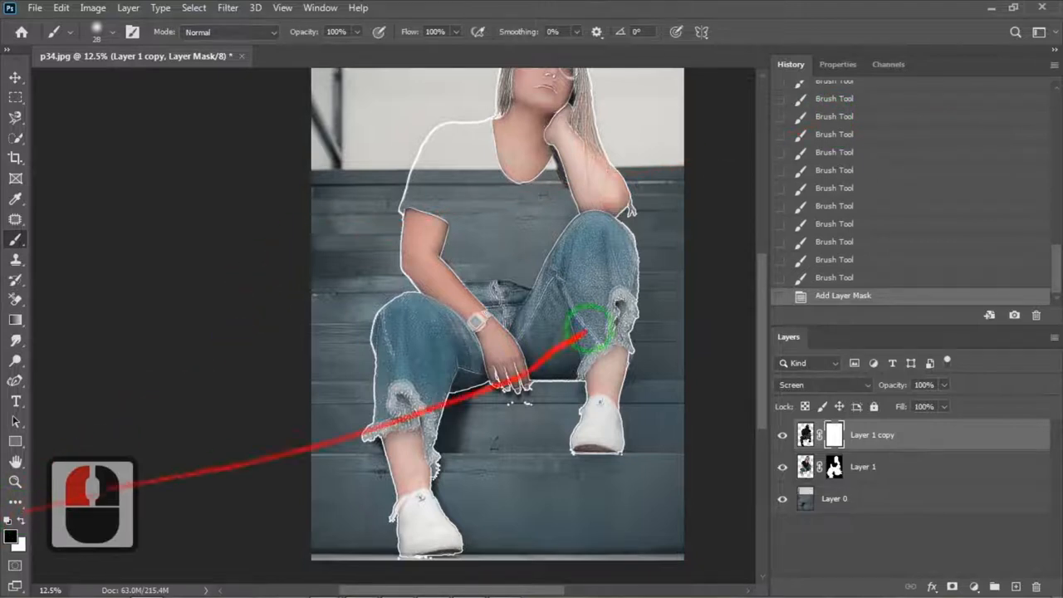
pyautogui.click(115, 31)
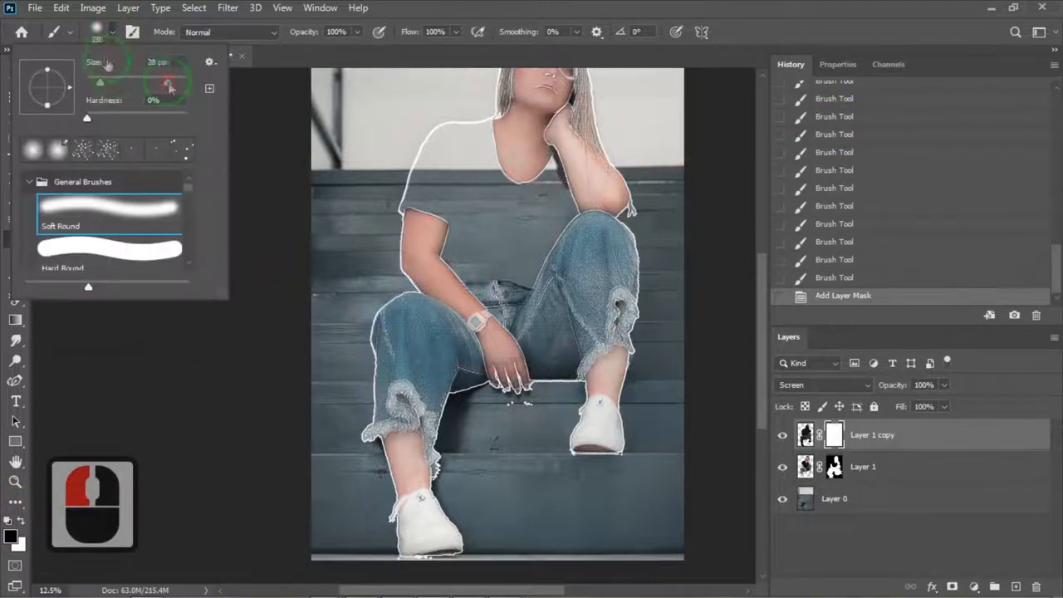
pyautogui.click(114, 34)
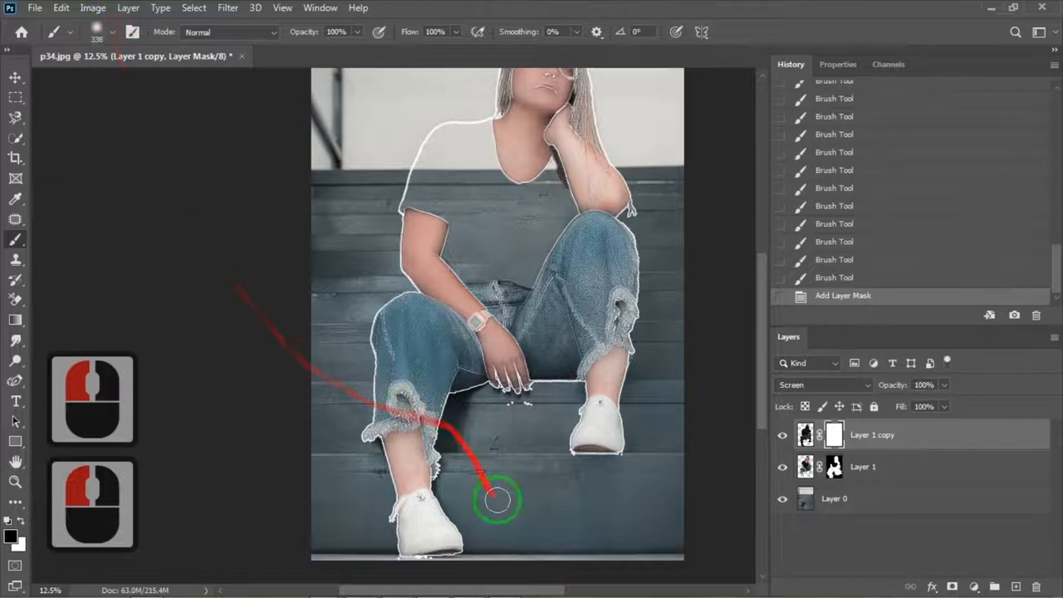
pyautogui.moveTo(463, 521)
pyautogui.mouseDown()
pyautogui.moveTo(380, 485)
pyautogui.moveTo(364, 422)
pyautogui.moveTo(432, 414)
pyautogui.moveTo(397, 543)
pyautogui.moveTo(388, 356)
pyautogui.mouseUp()
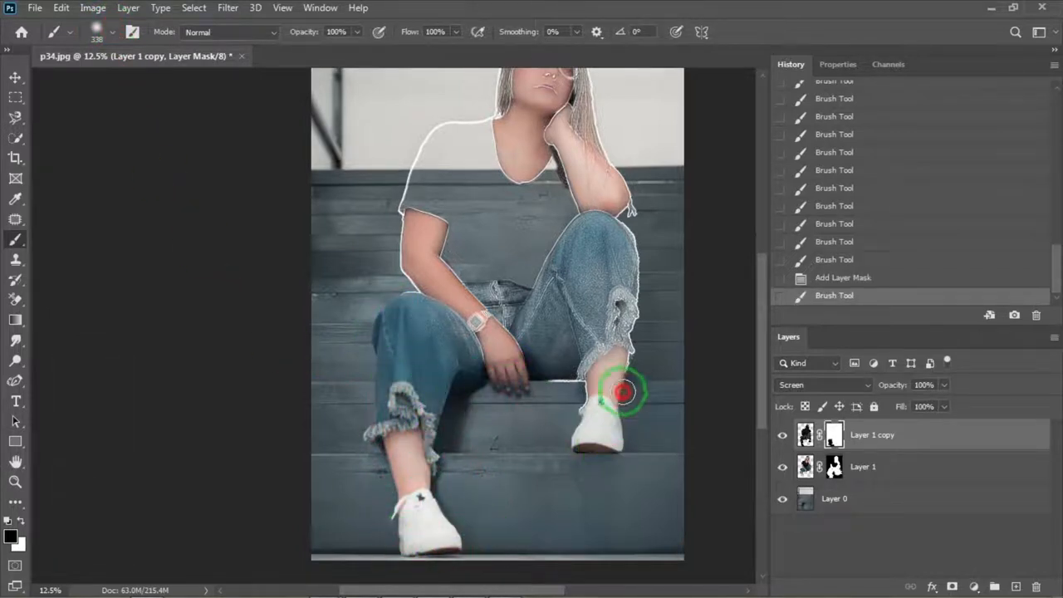
pyautogui.moveTo(511, 371); pyautogui.dragTo(593, 456)
# - Paint black on Layer 1 copy's mask to hide the white lines over the jeans, knees, watch and outer edge of the lowered arm
pyautogui.moveTo(763, 380); pyautogui.dragTo(763, 335)
pyautogui.scroll(5, 609, 404)
pyautogui.moveTo(665, 419); pyautogui.dragTo(644, 312)
pyautogui.click(645, 314)
pyautogui.click(644, 314)
pyautogui.click(643, 314)
pyautogui.moveTo(588, 362); pyautogui.dragTo(510, 534)
pyautogui.moveTo(633, 361); pyautogui.dragTo(593, 423)
pyautogui.moveTo(497, 462); pyautogui.dragTo(367, 496)
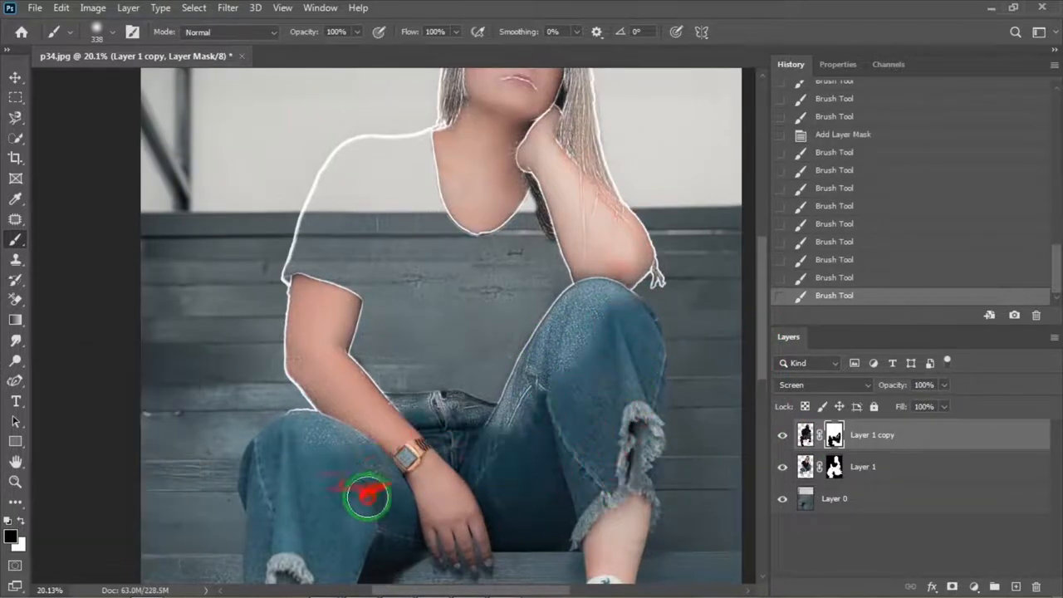
pyautogui.click(301, 332)
pyautogui.moveTo(522, 413)
pyautogui.mouseDown()
pyautogui.moveTo(554, 357)
pyautogui.moveTo(601, 311)
pyautogui.mouseUp()
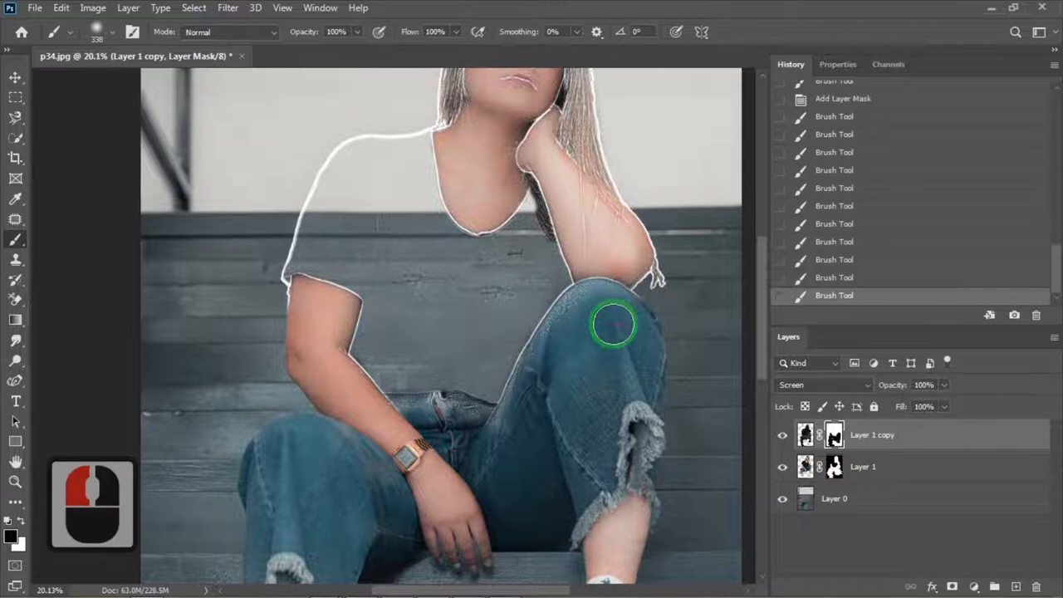
# - Paint black on Layer 1 copy's mask to hide the line art over the head, hair and raised arm
pyautogui.moveTo(764, 278); pyautogui.dragTo(766, 220)
pyautogui.moveTo(458, 258)
pyautogui.mouseDown()
pyautogui.moveTo(529, 266)
pyautogui.moveTo(601, 308)
pyautogui.mouseUp()
pyautogui.moveTo(759, 297); pyautogui.dragTo(760, 306)
pyautogui.moveTo(585, 258)
pyautogui.mouseDown()
pyautogui.moveTo(619, 361)
pyautogui.moveTo(439, 264)
pyautogui.moveTo(458, 289)
pyautogui.mouseUp()
pyautogui.click(456, 299)
pyautogui.moveTo(540, 310)
pyautogui.mouseDown()
pyautogui.moveTo(524, 334)
pyautogui.moveTo(672, 318)
pyautogui.mouseUp()
# - Reduce the brush to 36 px and clear the line art along the raised knee and thigh, keeping the shirt outline
pyautogui.click(112, 34)
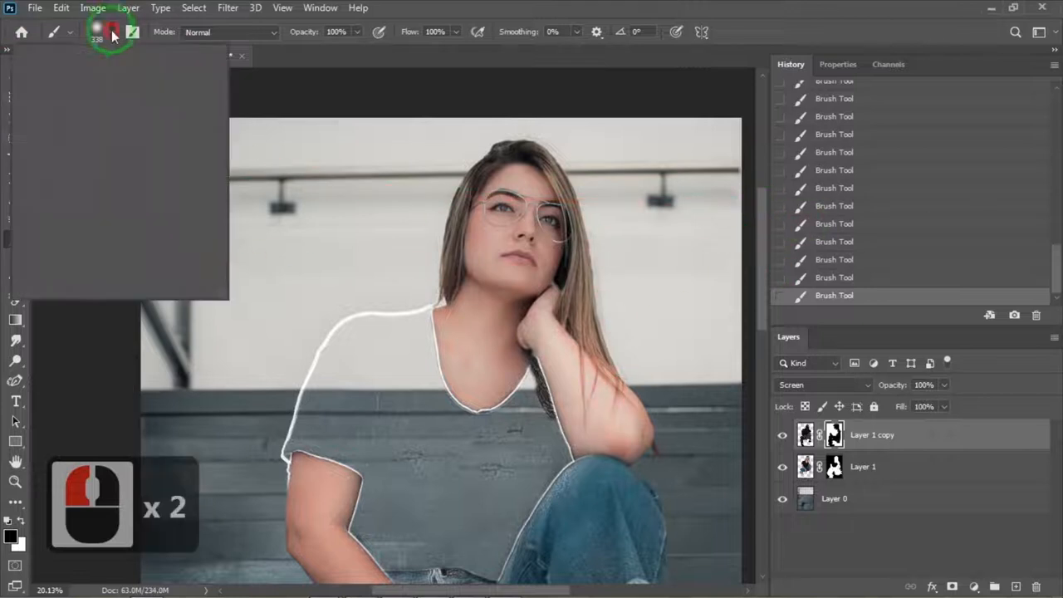
pyautogui.click(111, 82)
pyautogui.moveTo(762, 213); pyautogui.dragTo(763, 250)
pyautogui.scroll(7, 588, 332)
pyautogui.moveTo(589, 297)
pyautogui.mouseDown()
pyautogui.moveTo(525, 343)
pyautogui.moveTo(487, 410)
pyautogui.mouseUp()
pyautogui.moveTo(517, 358)
pyautogui.mouseDown()
pyautogui.moveTo(496, 443)
pyautogui.moveTo(451, 467)
pyautogui.moveTo(425, 544)
pyautogui.mouseUp()
pyautogui.moveTo(759, 312); pyautogui.dragTo(760, 341)
# - Paint black on Layer 1 copy's mask to remove the white lines from the jeans' waistband and belt loop
pyautogui.moveTo(441, 415)
pyautogui.mouseDown()
pyautogui.moveTo(405, 422)
pyautogui.moveTo(431, 374)
pyautogui.mouseUp()
pyautogui.moveTo(308, 354)
pyautogui.mouseDown()
pyautogui.moveTo(344, 368)
pyautogui.moveTo(261, 380)
pyautogui.mouseUp()
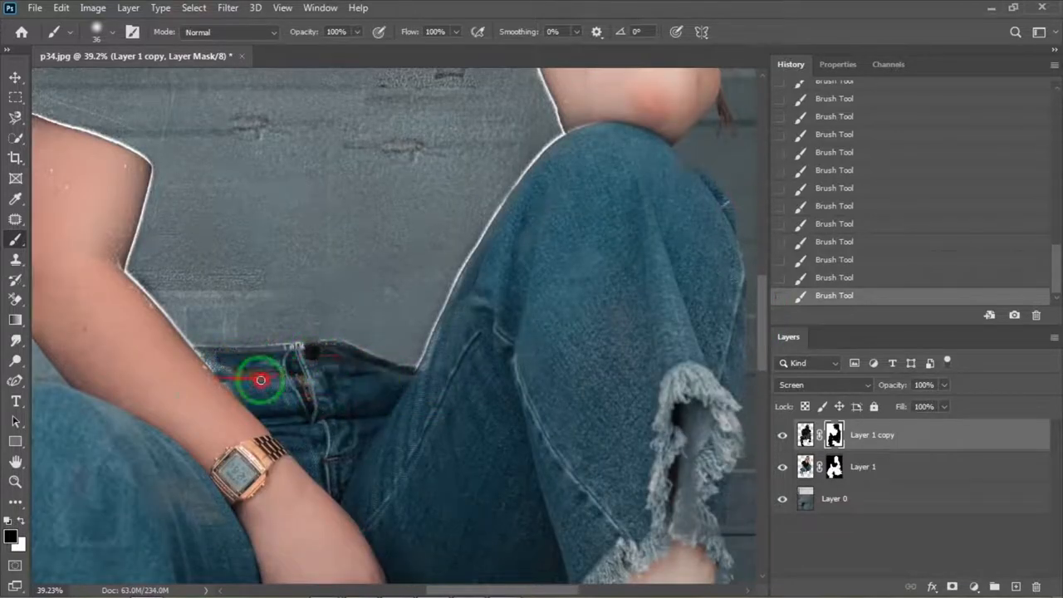
pyautogui.click(298, 359)
pyautogui.click(305, 354)
pyautogui.click(320, 355)
pyautogui.click(312, 347)
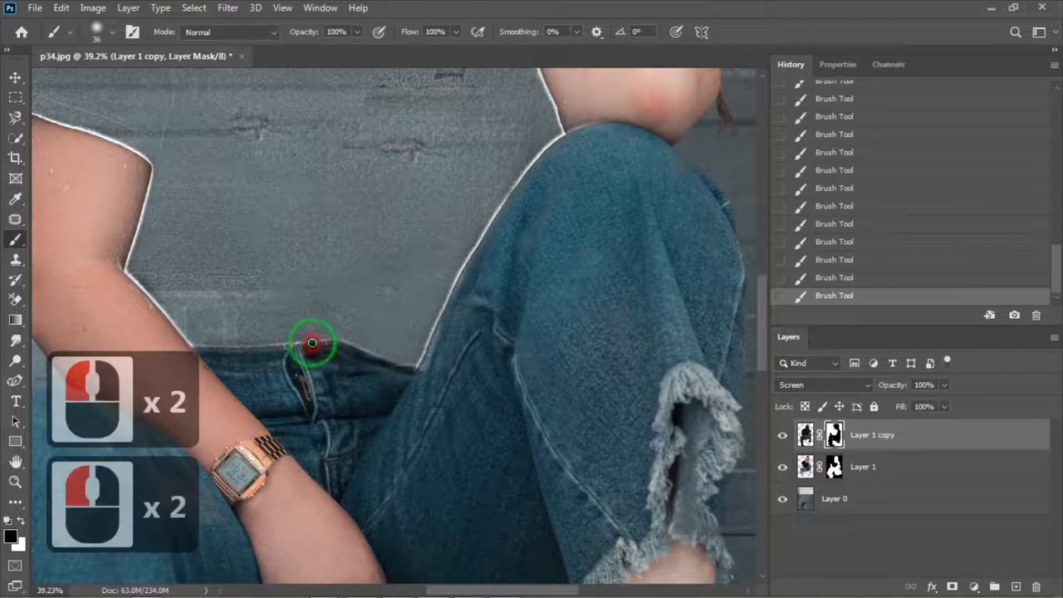
pyautogui.click(312, 347)
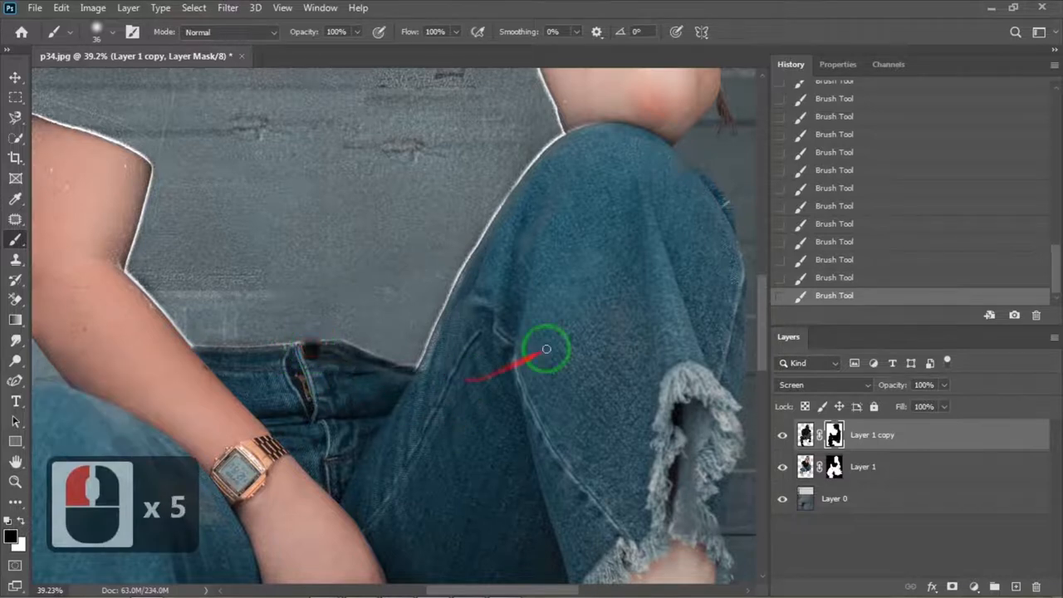
# - Undo the stray stroke near the knee and clear the white specks from the lowered arm on Layer 1 copy's mask
pyautogui.click(586, 115)
pyautogui.moveTo(696, 125); pyautogui.dragTo(513, 339)
pyautogui.hotkey('ctrl', 'z')
pyautogui.click(104, 249)
pyautogui.click(105, 250)
pyautogui.scroll(4, 105, 249)
pyautogui.moveTo(128, 247)
pyautogui.mouseDown()
pyautogui.moveTo(150, 178)
pyautogui.moveTo(310, 487)
pyautogui.moveTo(483, 483)
pyautogui.mouseUp()
pyautogui.scroll(-3, 87, 184)
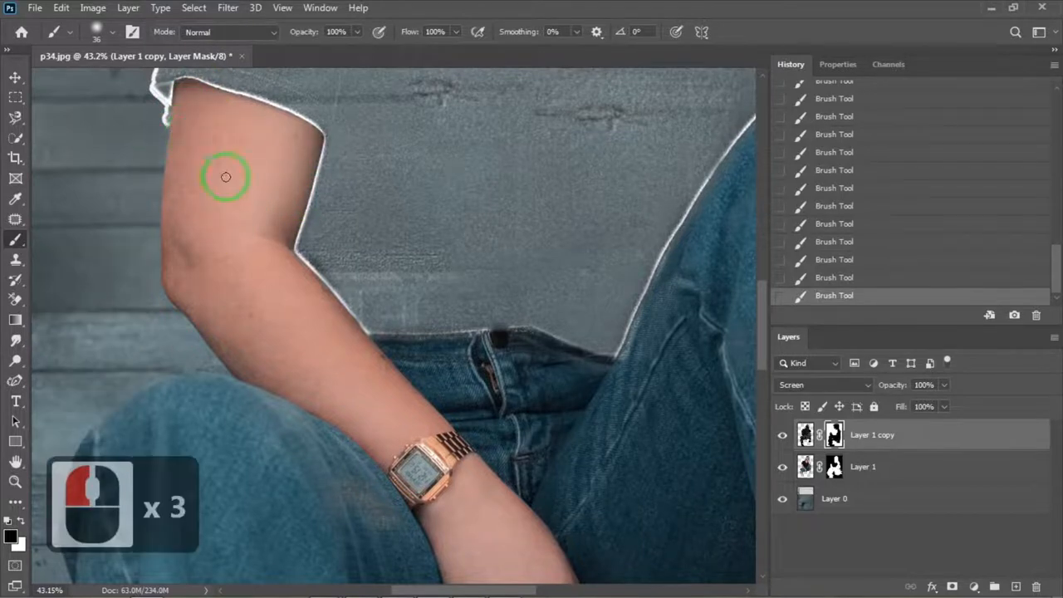
# - Paint black on Layer 1 copy's mask to remove the line art over the dark hair strand below the raised hand
pyautogui.scroll(-9, 226, 177)
pyautogui.scroll(-3, 332, 273)
pyautogui.scroll(17, 487, 166)
pyautogui.moveTo(516, 252)
pyautogui.mouseDown()
pyautogui.moveTo(503, 214)
pyautogui.moveTo(504, 247)
pyautogui.moveTo(470, 146)
pyautogui.mouseUp()
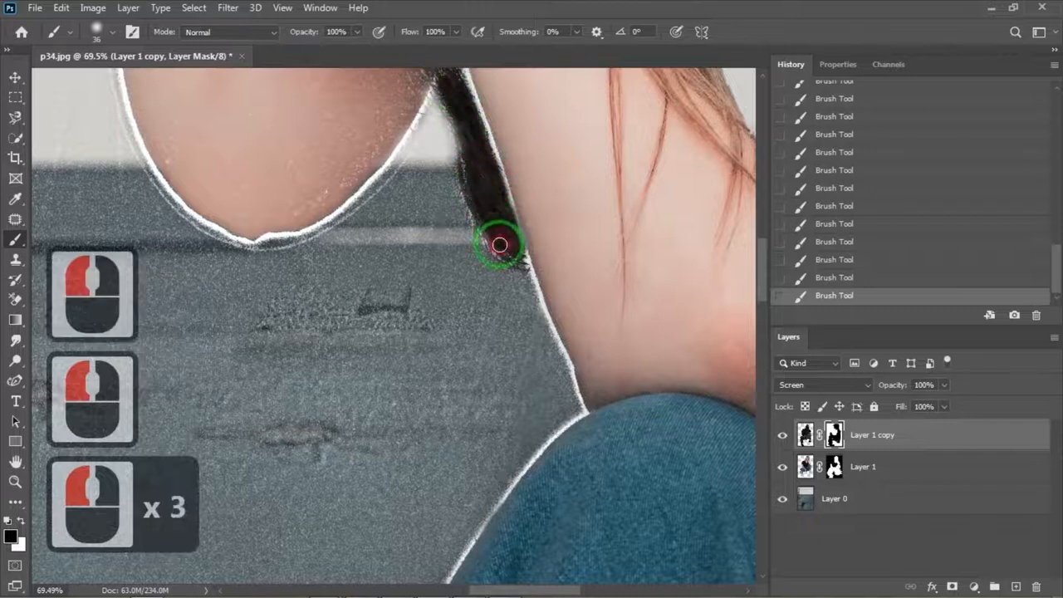
pyautogui.moveTo(504, 590); pyautogui.dragTo(491, 588)
pyautogui.moveTo(763, 270); pyautogui.dragTo(762, 245)
pyautogui.moveTo(538, 293)
pyautogui.mouseDown()
pyautogui.moveTo(520, 246)
pyautogui.moveTo(500, 237)
pyautogui.mouseUp()
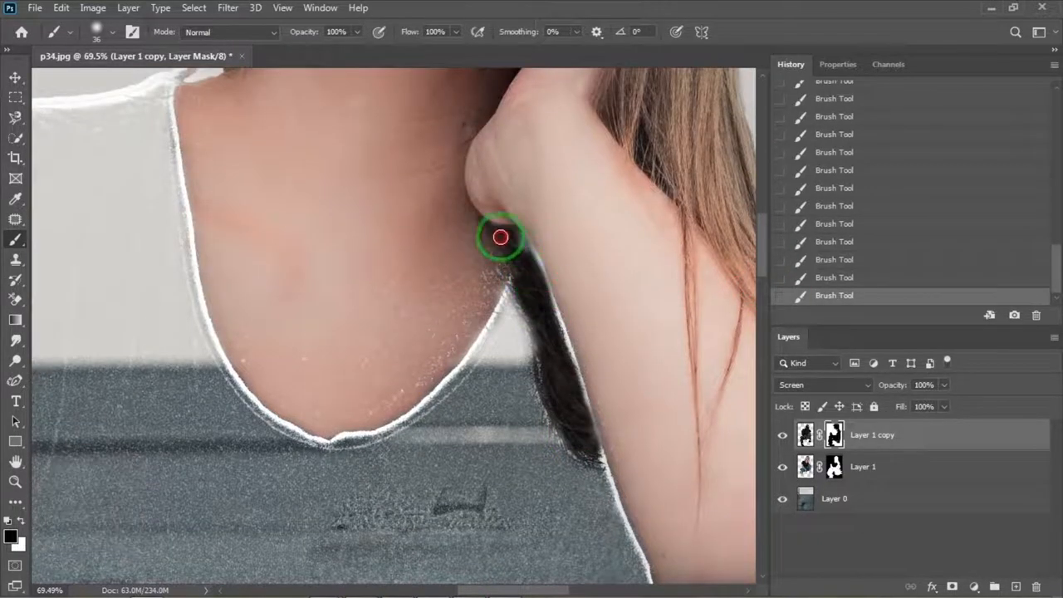
# - Clear the white specks from the chest and neck on Layer 1 copy's mask
pyautogui.moveTo(294, 318)
pyautogui.mouseDown()
pyautogui.moveTo(302, 247)
pyautogui.moveTo(327, 333)
pyautogui.mouseUp()
pyautogui.moveTo(257, 245)
pyautogui.mouseDown()
pyautogui.moveTo(209, 203)
pyautogui.moveTo(258, 142)
pyautogui.moveTo(476, 109)
pyautogui.moveTo(498, 249)
pyautogui.moveTo(458, 249)
pyautogui.mouseUp()
pyautogui.moveTo(763, 247); pyautogui.dragTo(762, 217)
pyautogui.moveTo(469, 262)
pyautogui.mouseDown()
pyautogui.moveTo(532, 288)
pyautogui.moveTo(587, 247)
pyautogui.moveTo(638, 256)
pyautogui.mouseUp()
# - Switch to Layer 1's mask with a white foreground and fill gaps around the raised hand and hair
pyautogui.click(13, 538)
pyautogui.click(1005, 123)
pyautogui.click(21, 521)
pyautogui.click(836, 468)
pyautogui.moveTo(522, 496); pyautogui.dragTo(489, 452)
pyautogui.moveTo(762, 212)
pyautogui.mouseDown()
pyautogui.moveTo(755, 238)
pyautogui.moveTo(769, 180)
pyautogui.moveTo(762, 188)
pyautogui.mouseUp()
pyautogui.click(180, 296)
pyautogui.click(838, 296)
# - Touch up the last spots around the head and shoulders on Layer 1's mask in white, and switch to the Move tool
pyautogui.click(836, 435)
pyautogui.click(21, 521)
pyautogui.click(835, 468)
pyautogui.click(20, 521)
pyautogui.click(602, 189)
pyautogui.click(380, 173)
pyautogui.click(707, 297)
pyautogui.click(249, 344)
pyautogui.scroll(-7, 438, 270)
pyautogui.scroll(-3, 562, 285)
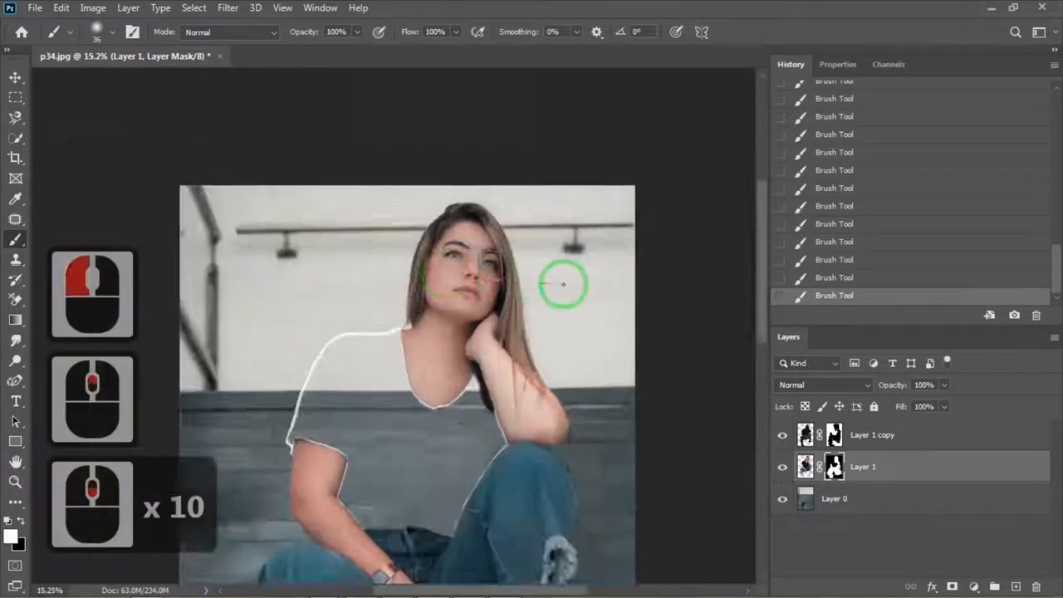
pyautogui.scroll(-4, 332, 249)
pyautogui.click(15, 77)
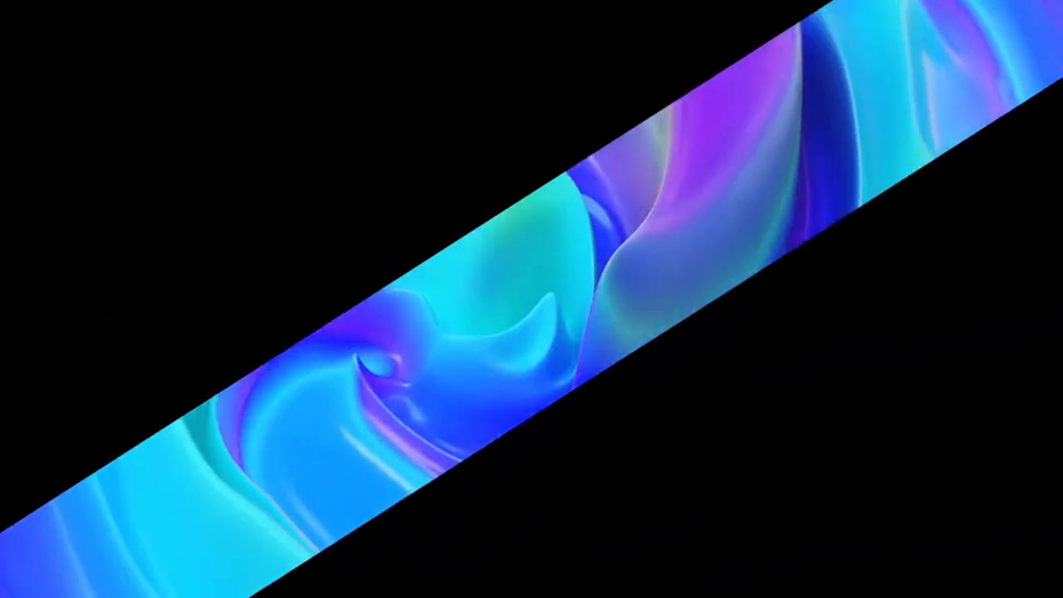